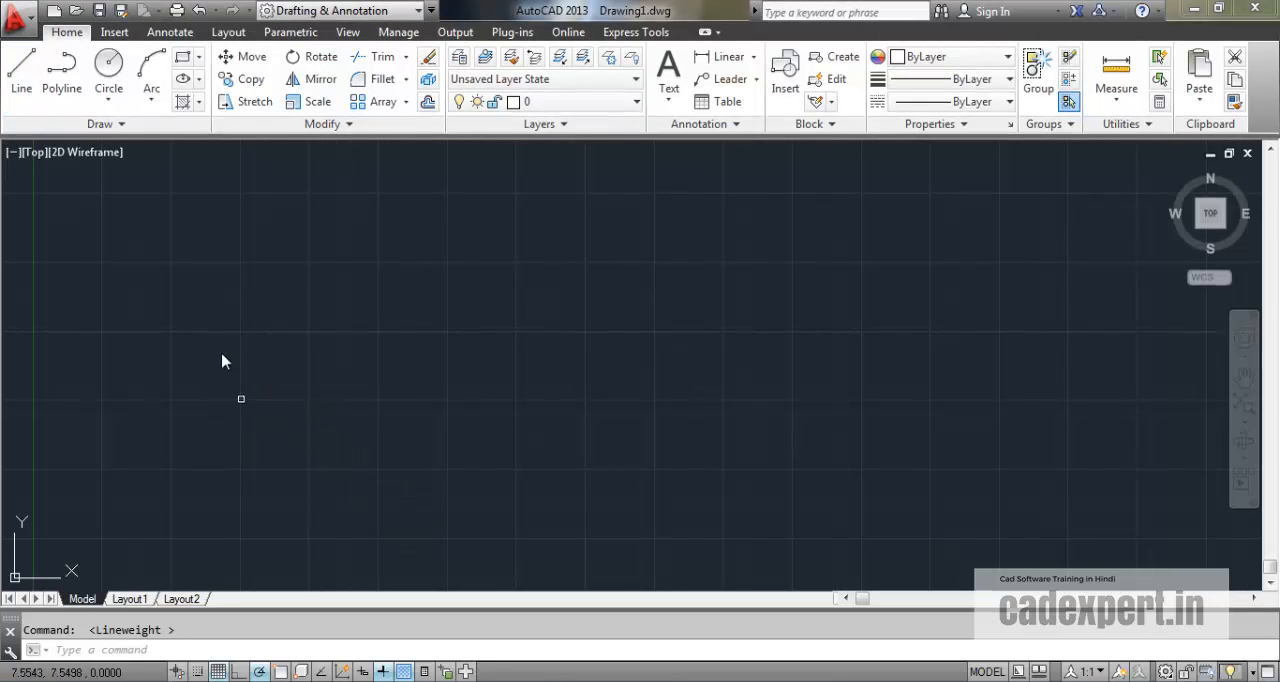
Draw a stepped chain of lines with polar tracking: 5 units right, 5 units up and 5 units right.
click(21, 66)
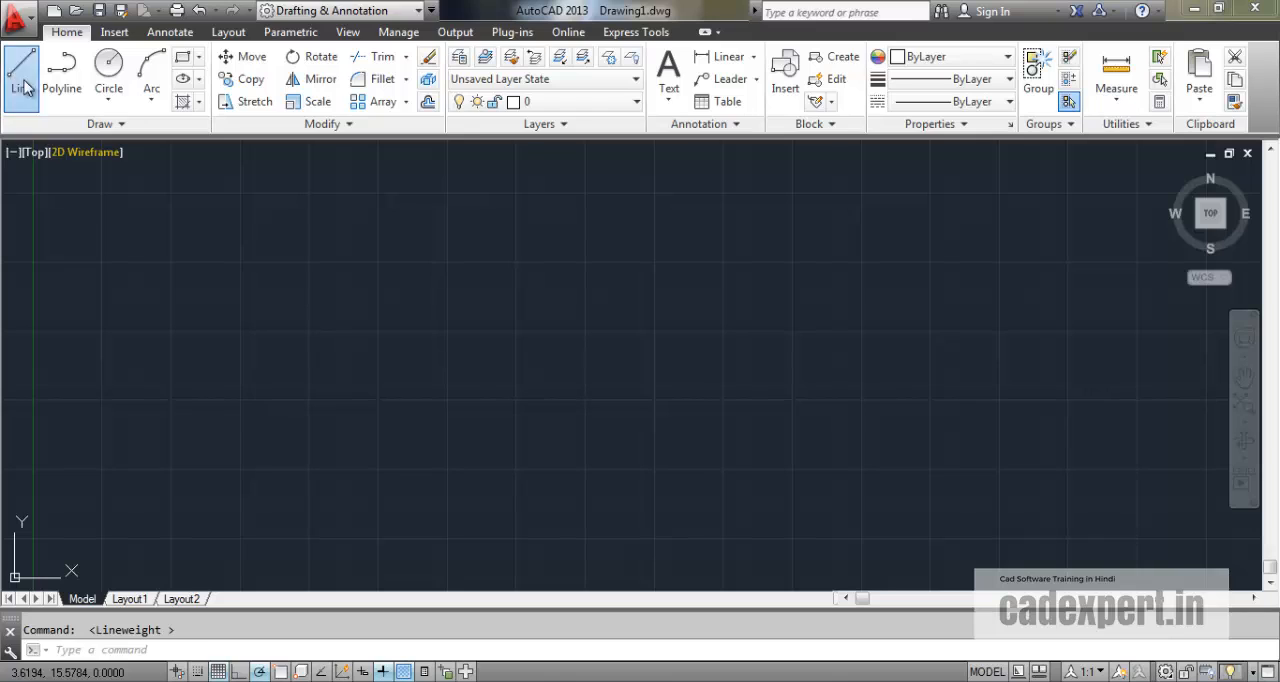
click(238, 402)
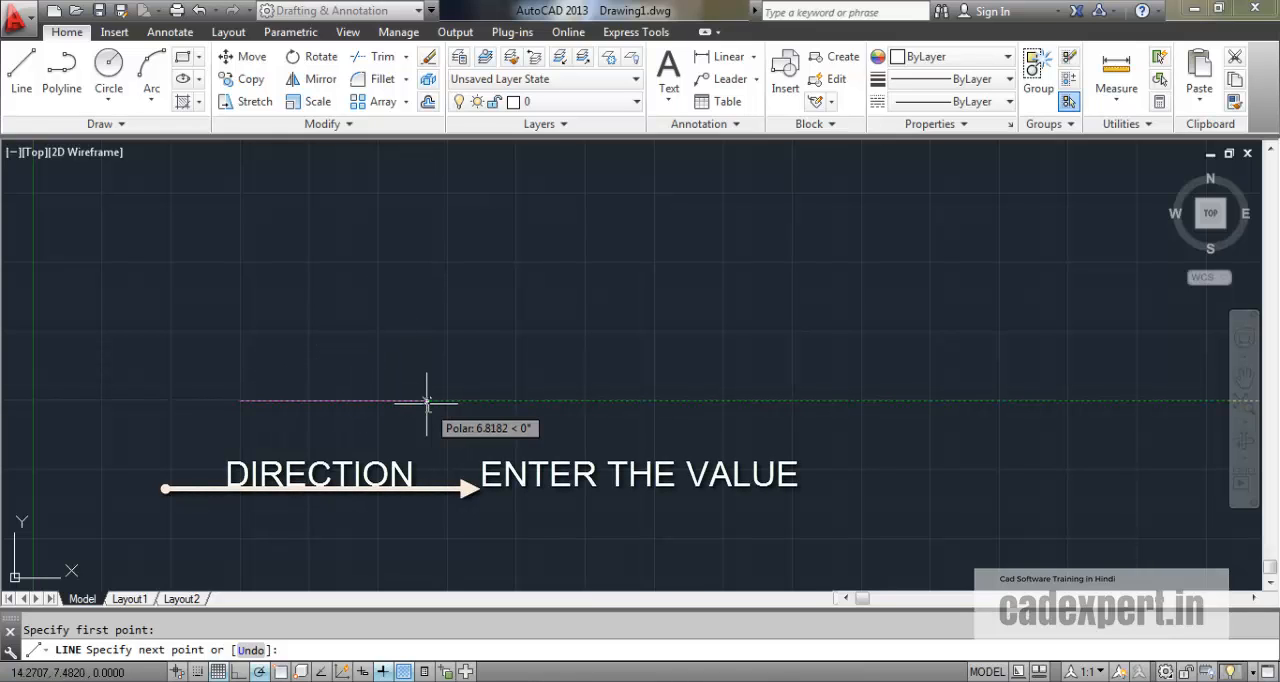
text(5)
key(Return)
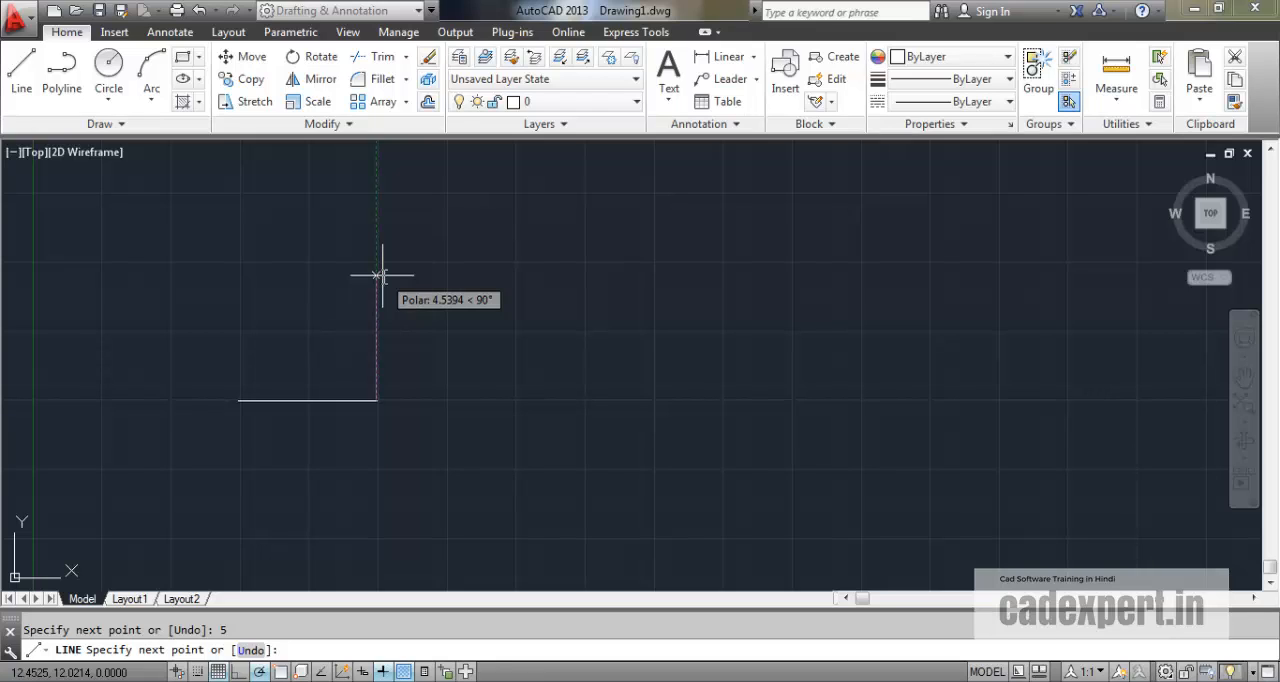
text(5)
key(Return)
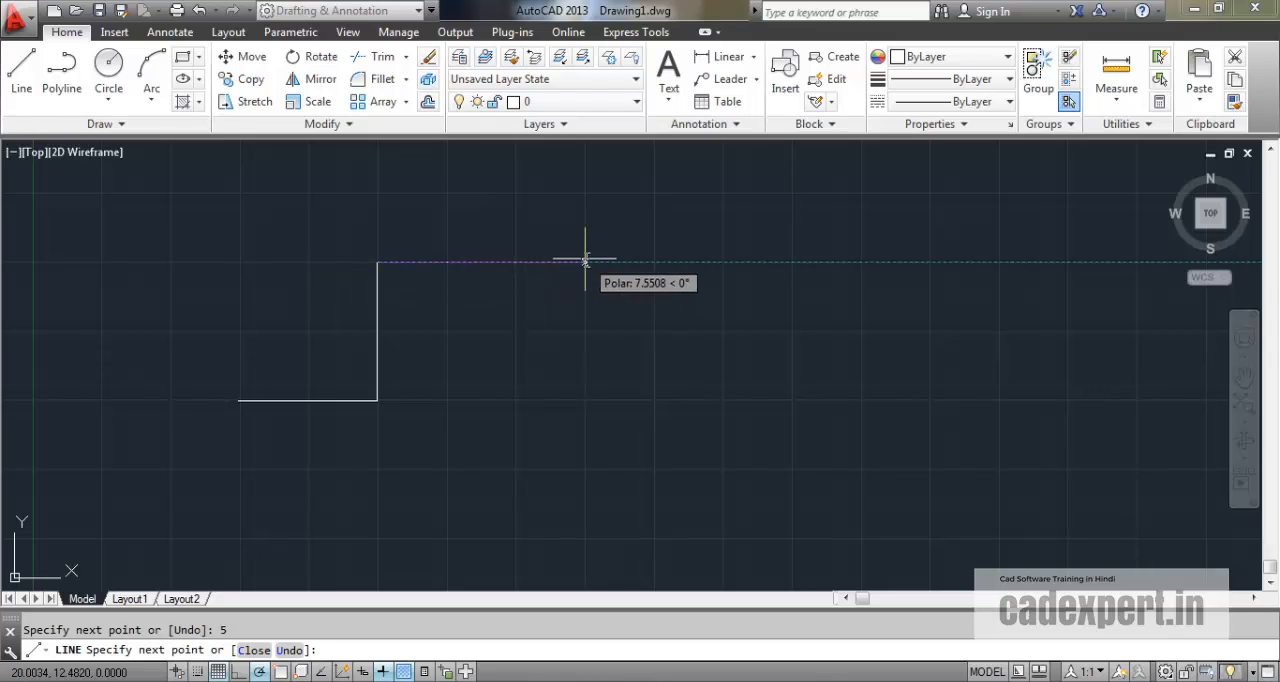
text(5)
key(Return)
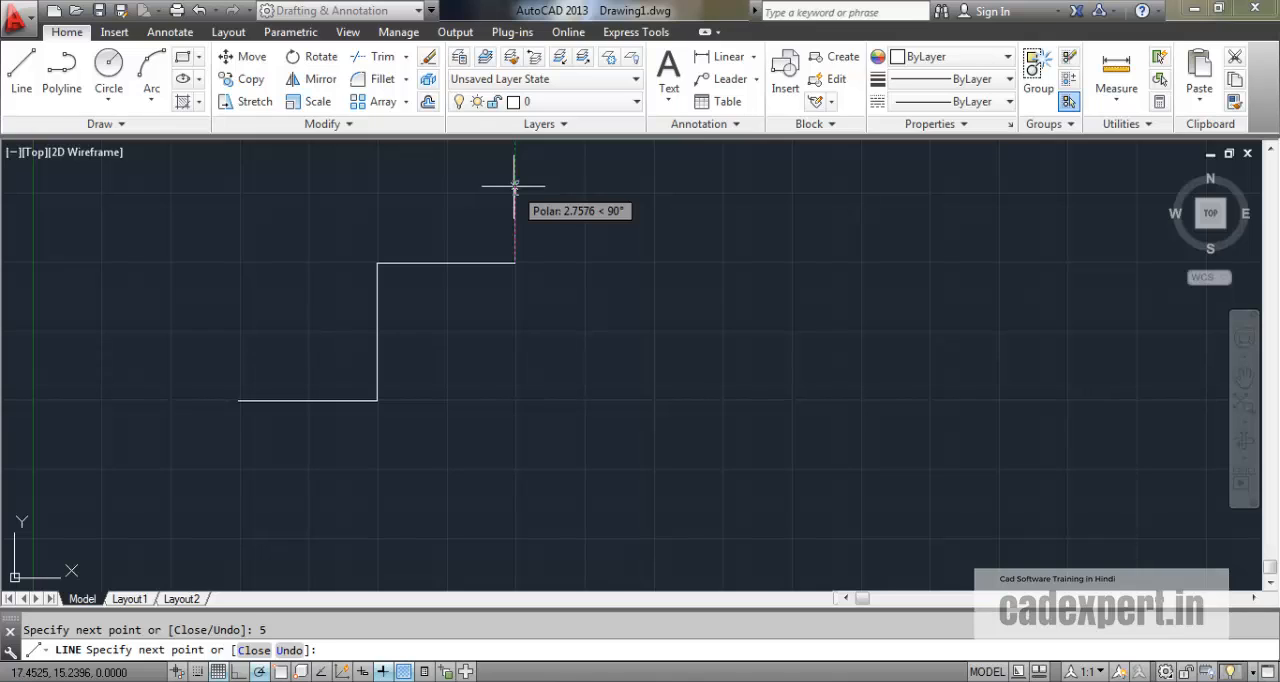
Continue the stepped chain with 2 units straight up, 4 units sloping up to the right and 5 units sloping down to the right.
text(2)
key(Return)
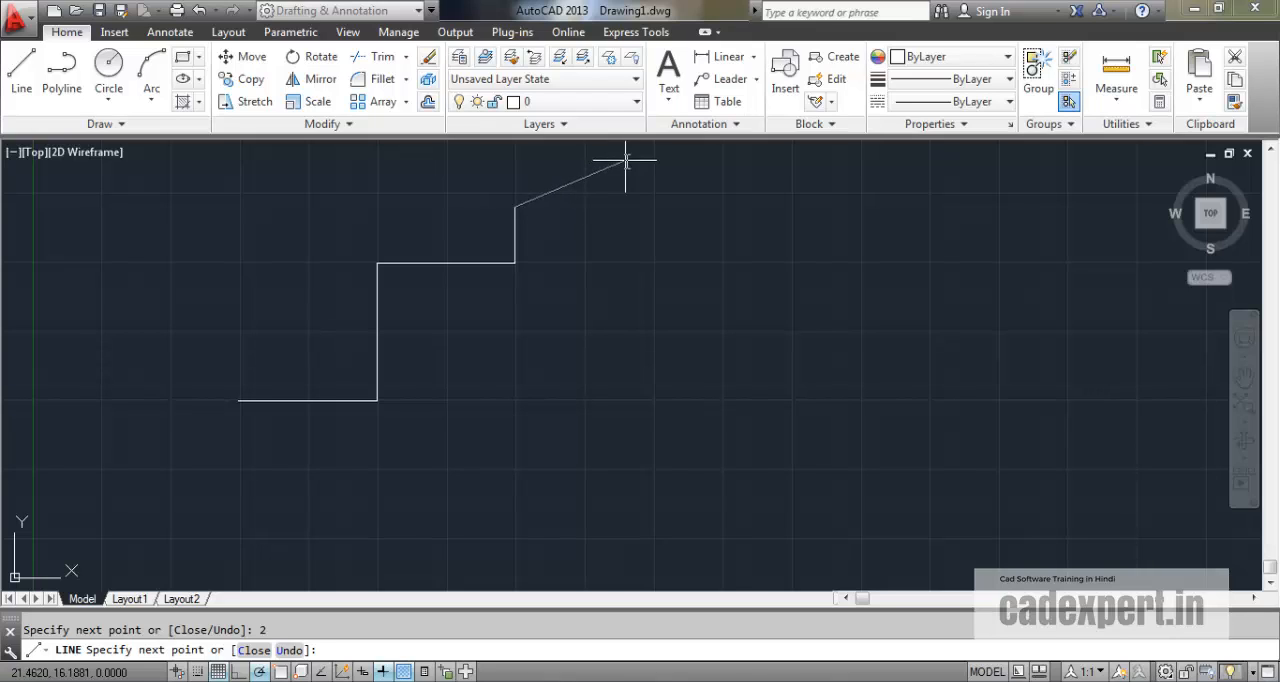
text(4)
key(Return)
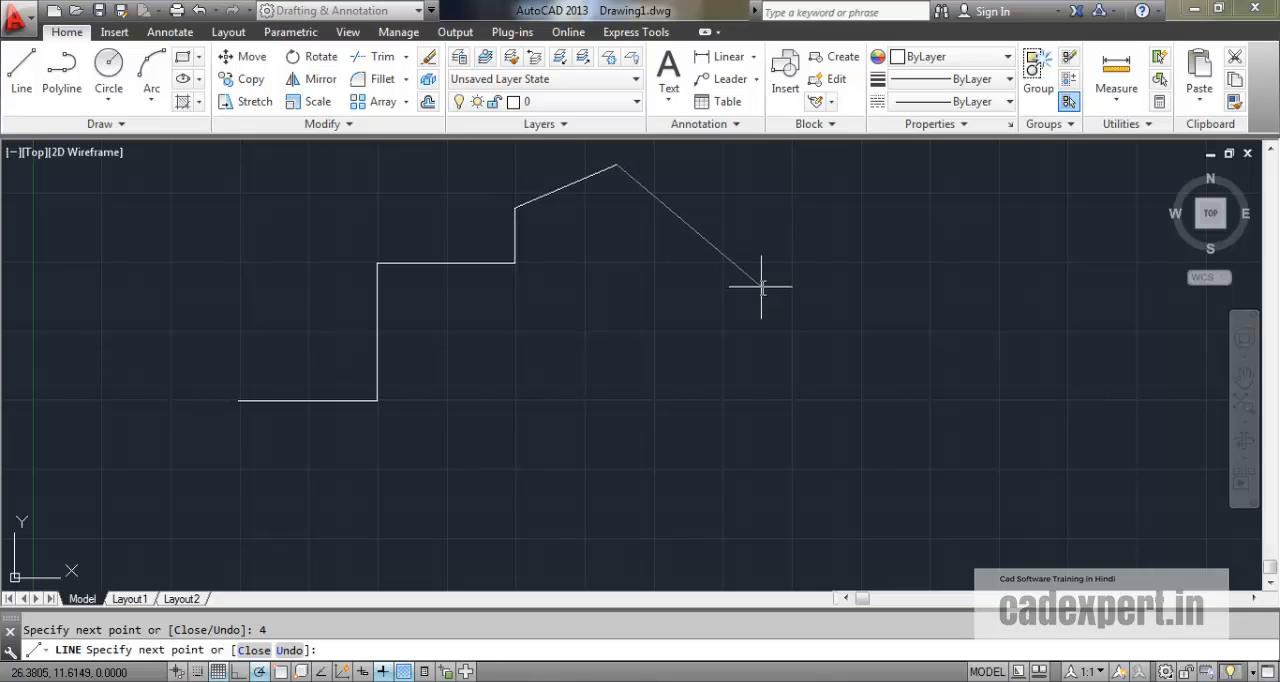
text(5)
key(Return)
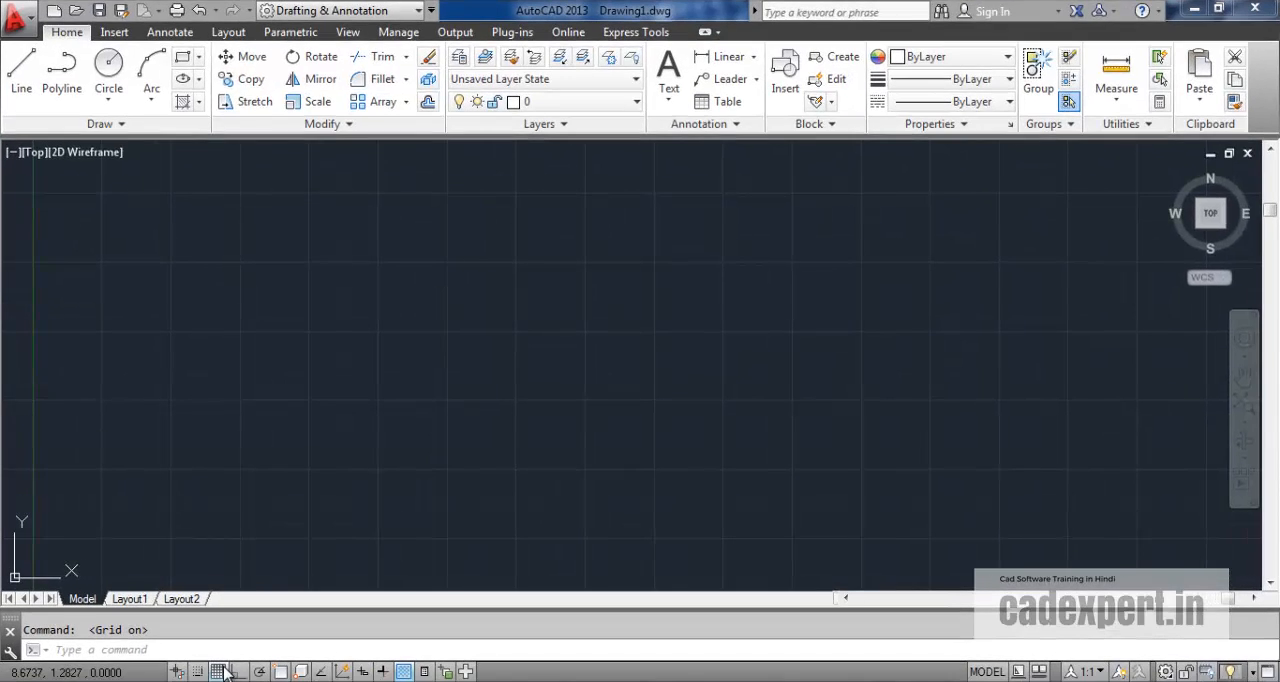
Hide the grid and draw a horizontal line 5 units to the right with Ortho mode on.
key(F7)
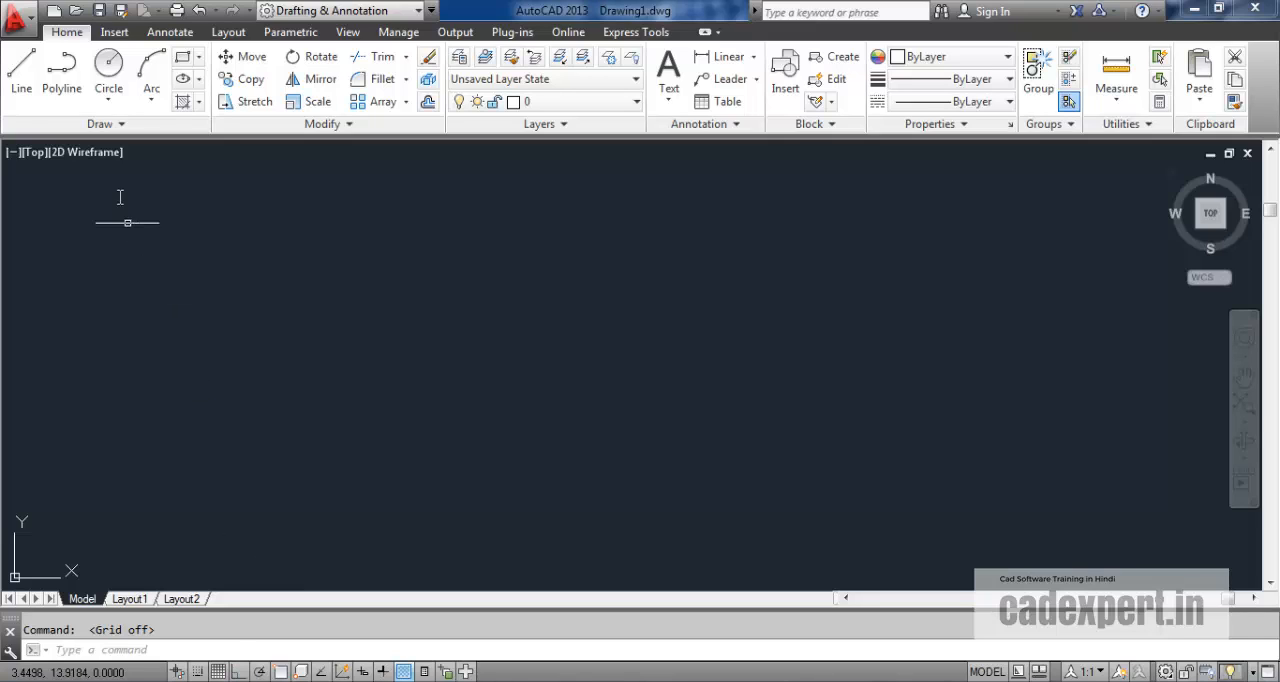
click(22, 80)
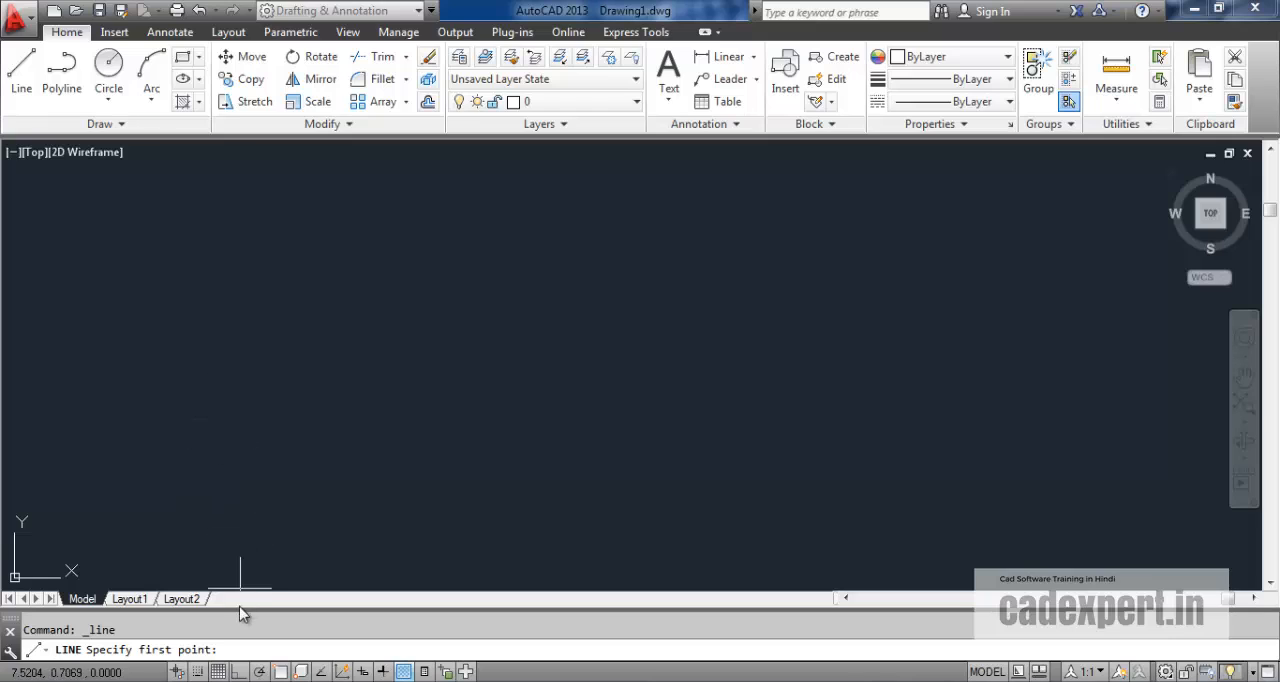
click(212, 405)
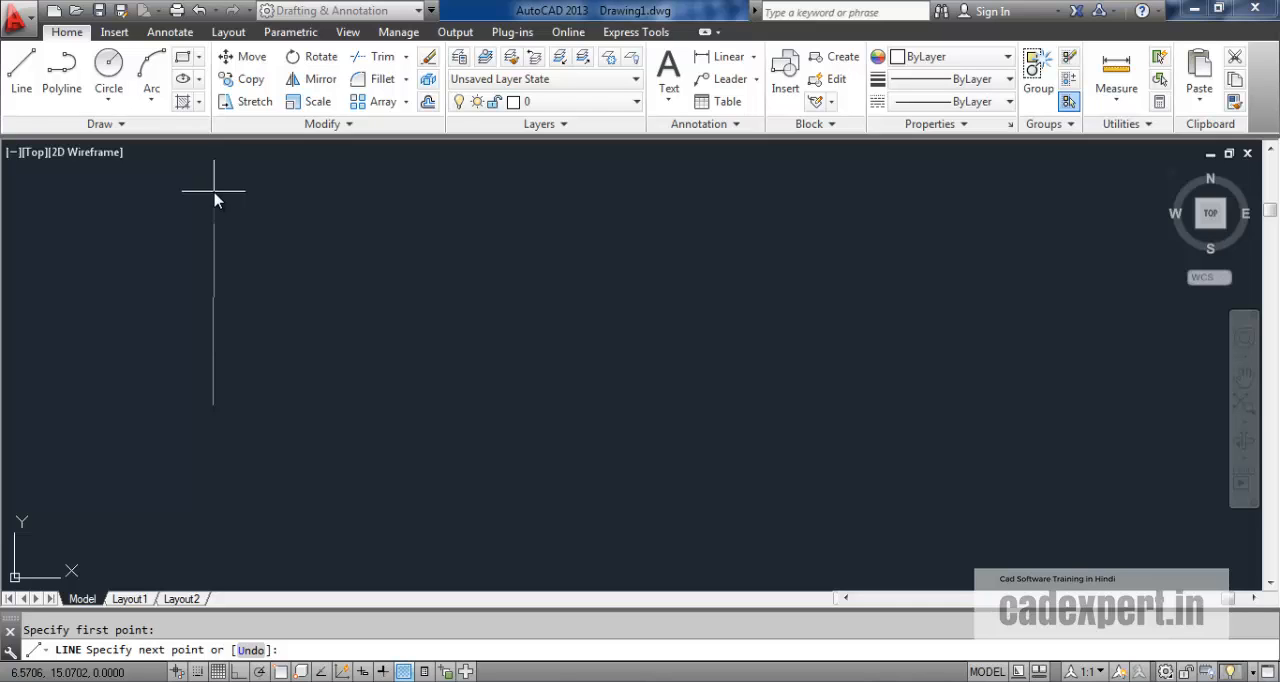
click(240, 671)
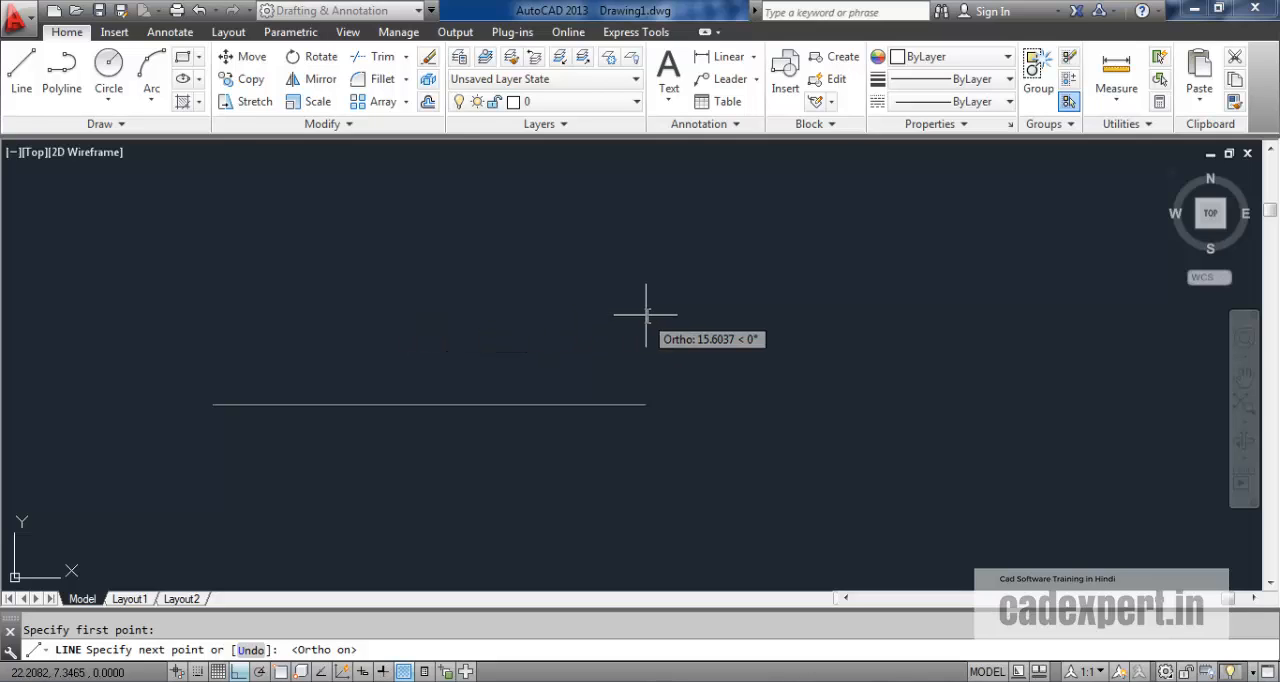
text(5)
key(Return)
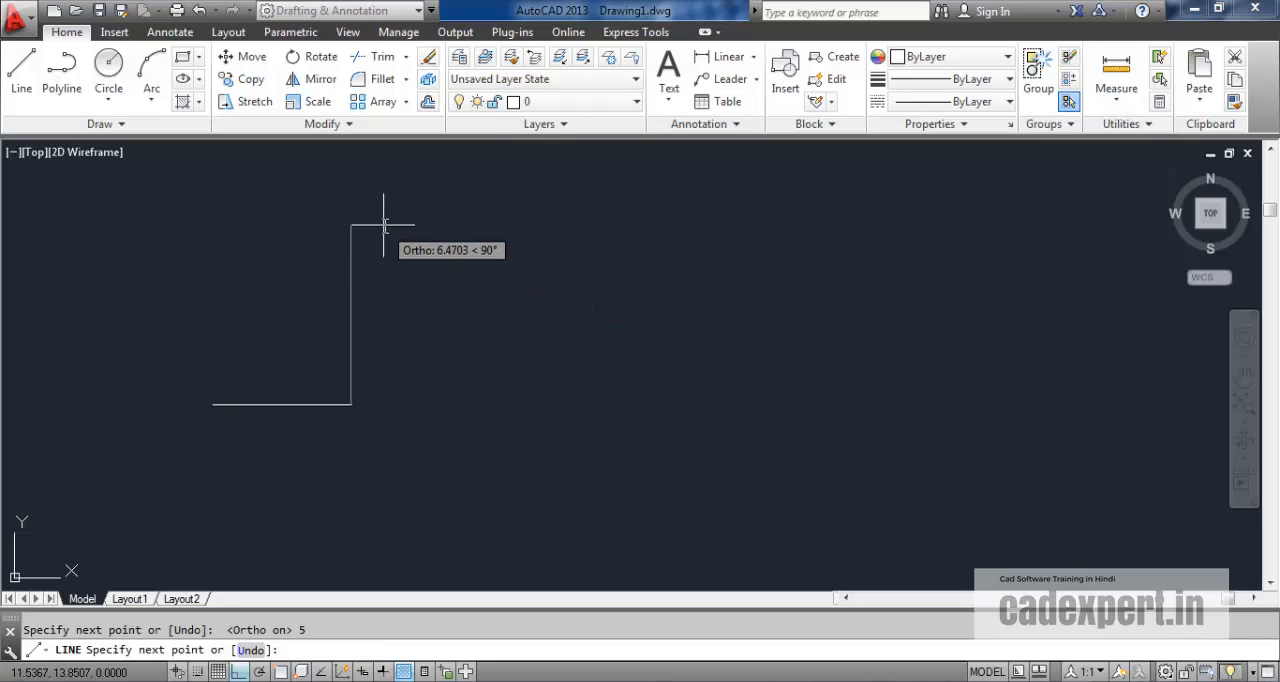
Continue the orthogonal line 5 units up, 5 units right and 5 units down, ending the chain there.
text(5)
key(Return)
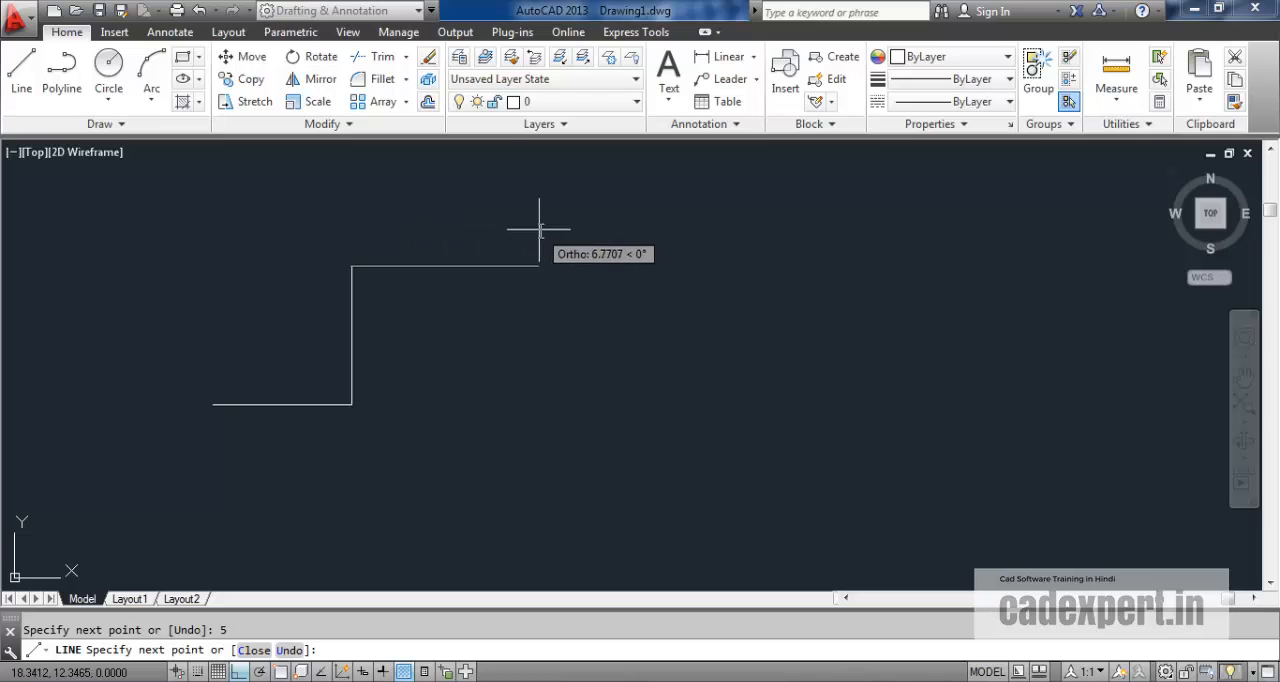
text(5)
key(Return)
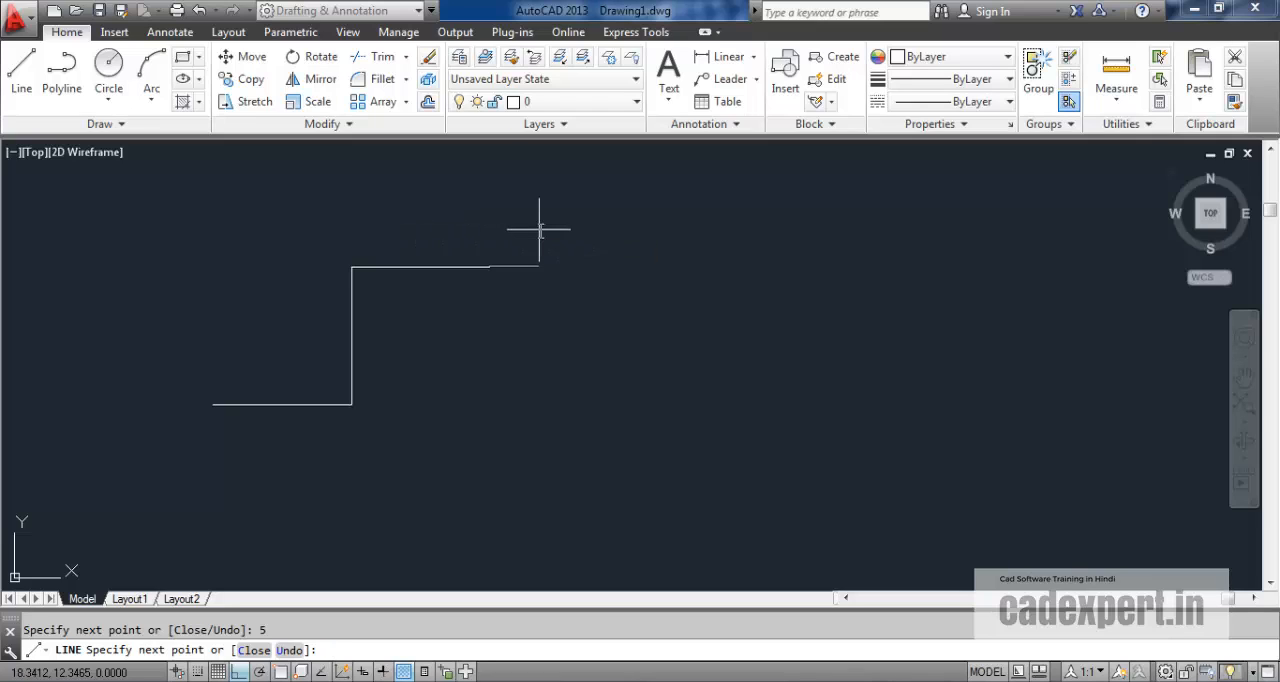
text(5)
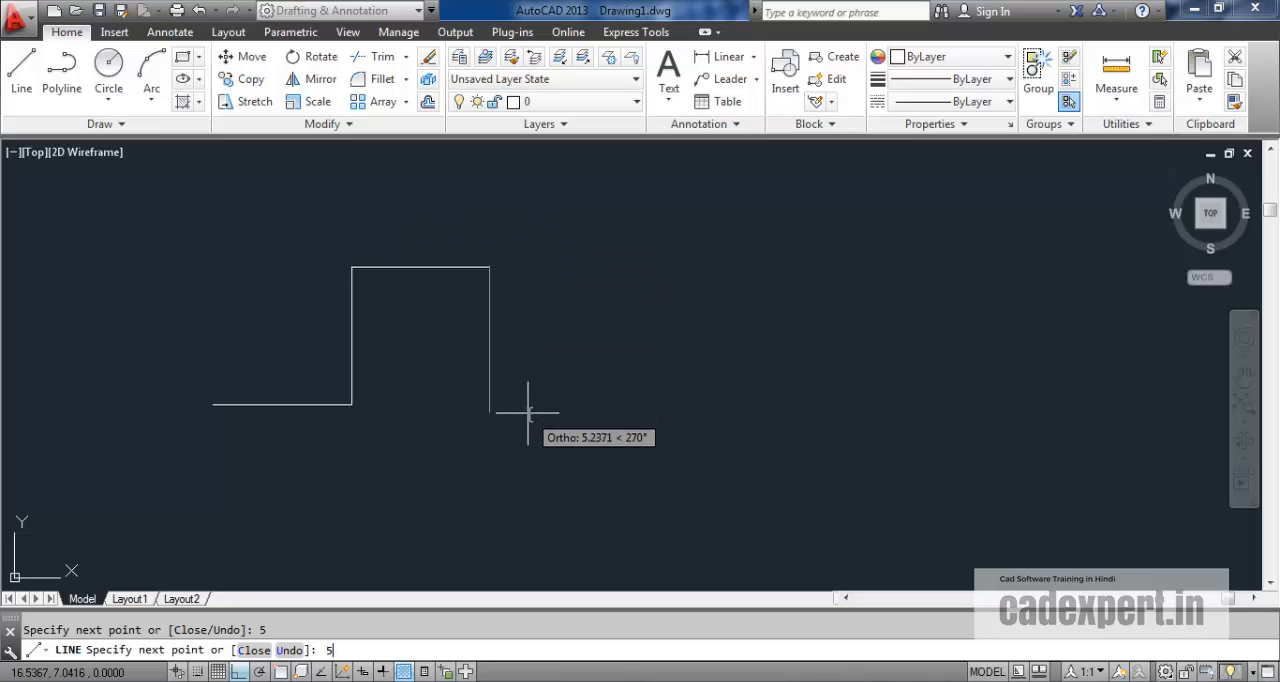
key(Return)
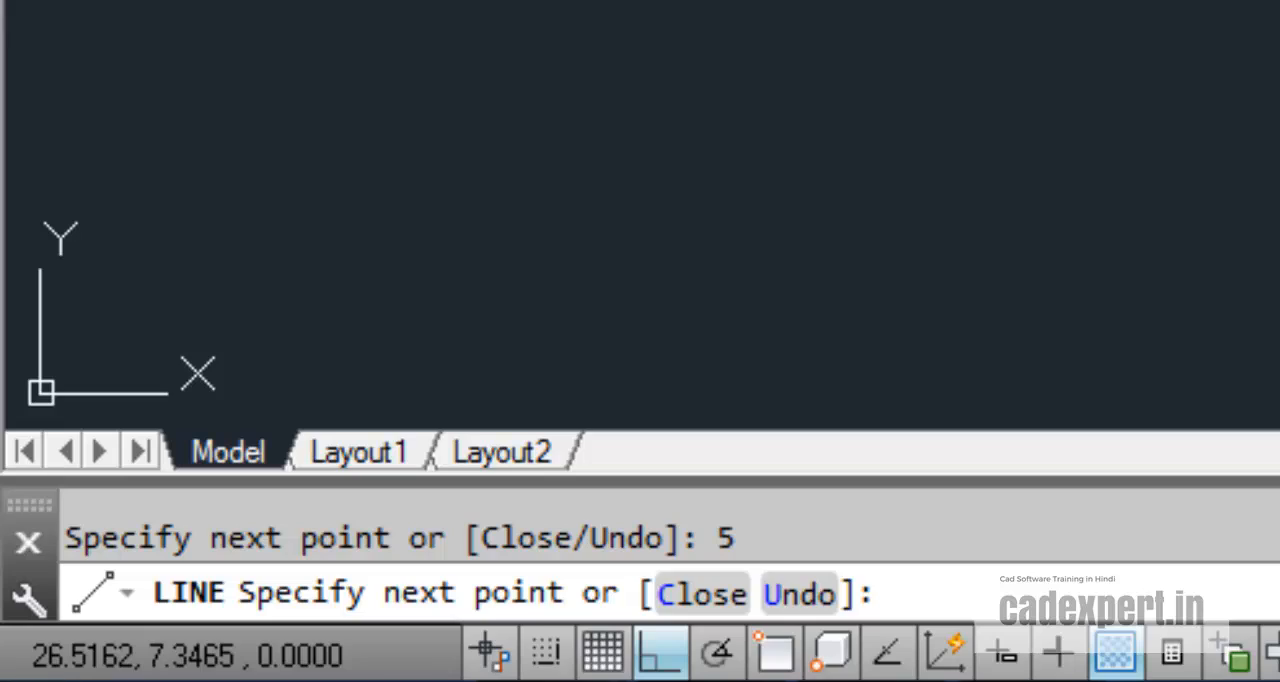
key(Escape)
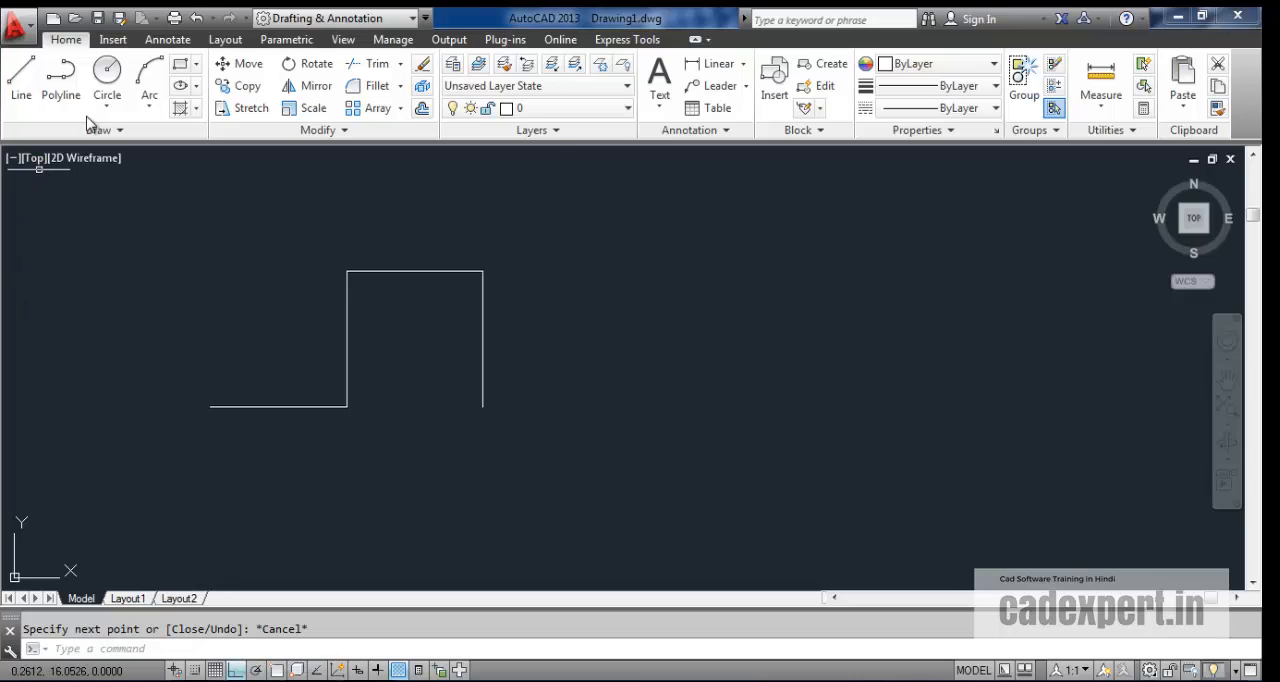
Enable polar tracking with a 30-degree increment and draw a 6-unit line at 30° below the orthogonal shape.
click(21, 74)
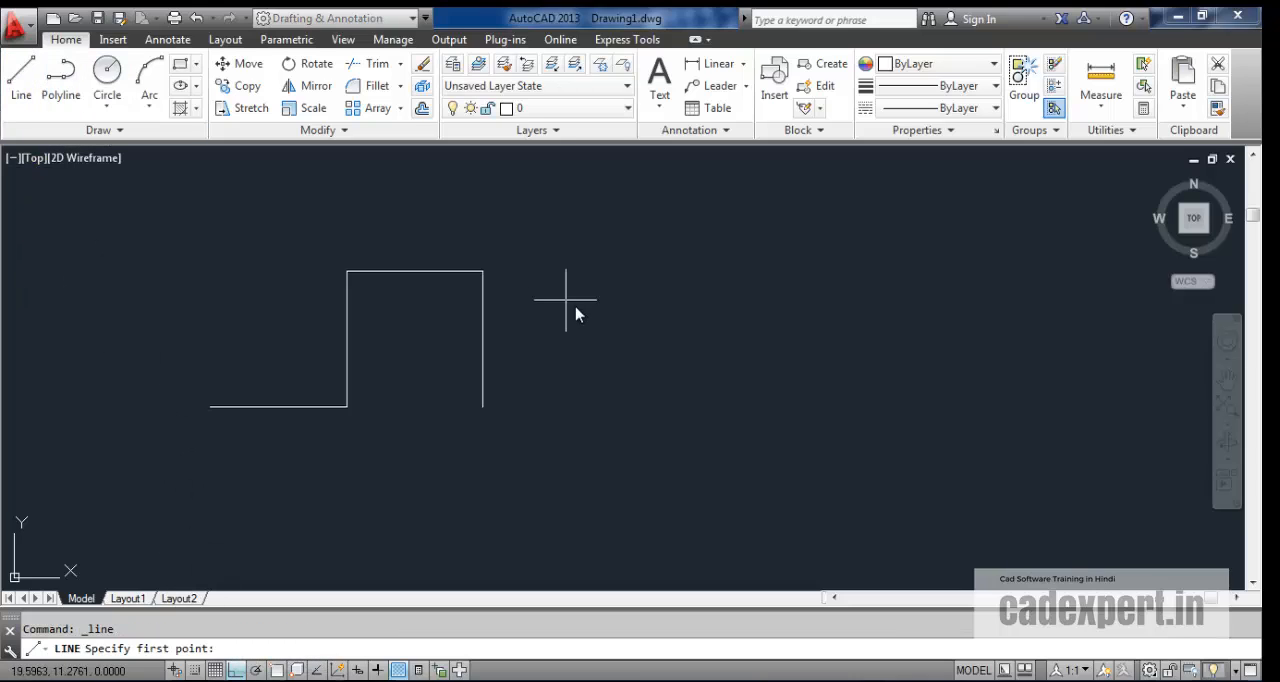
click(463, 507)
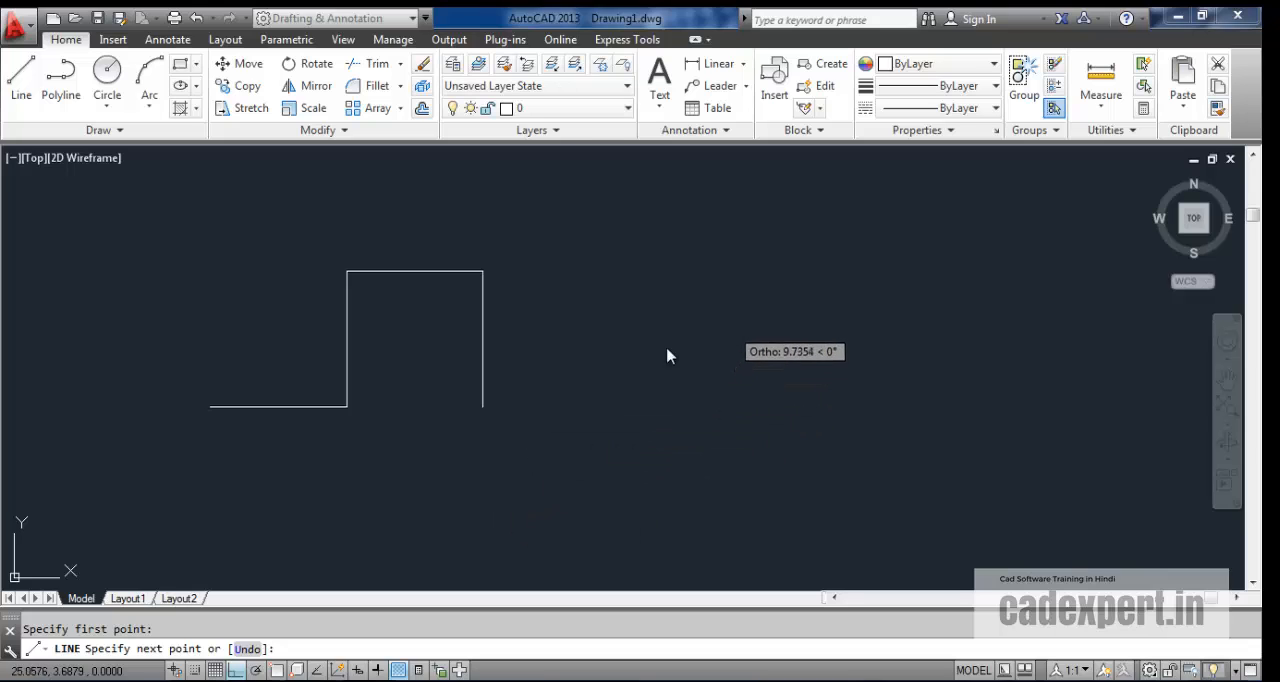
click(258, 672)
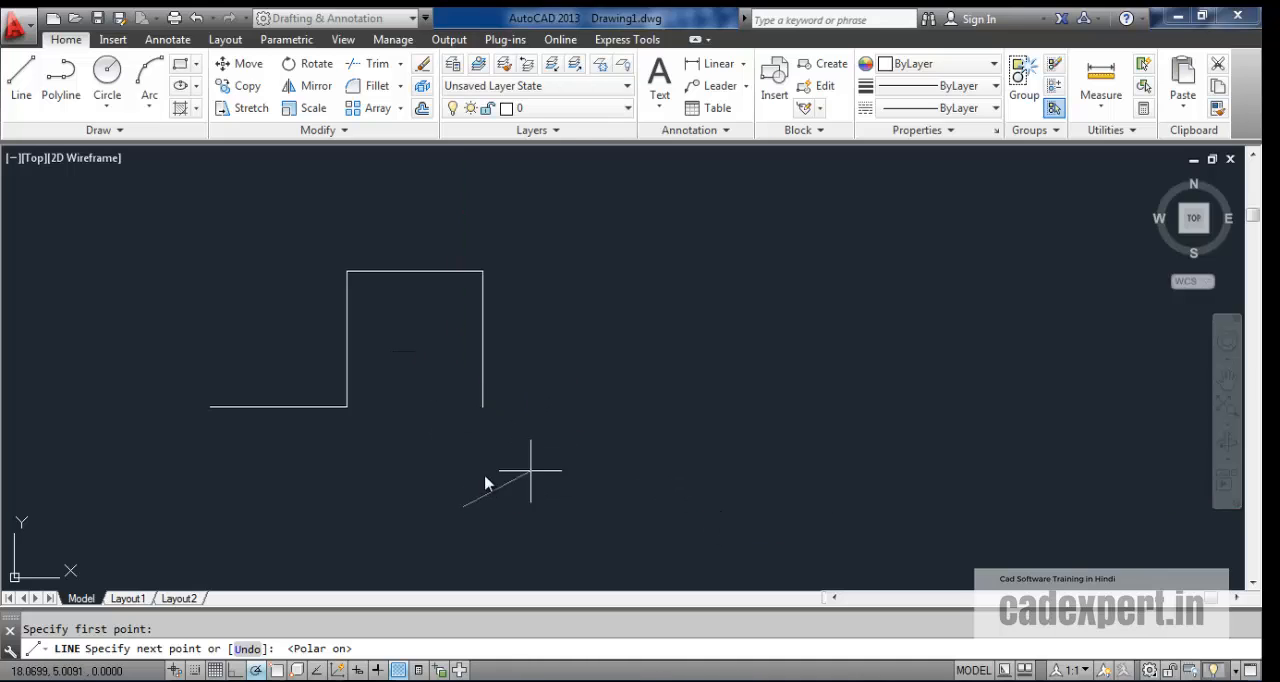
right_click(256, 673)
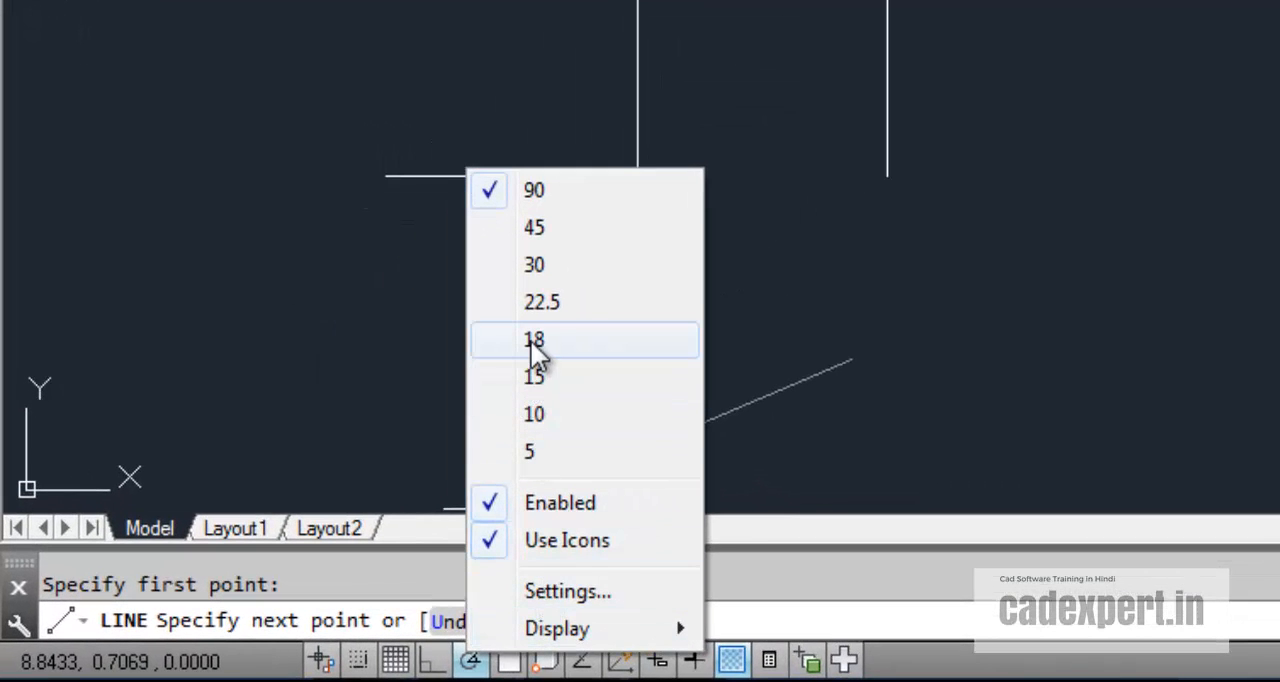
click(499, 268)
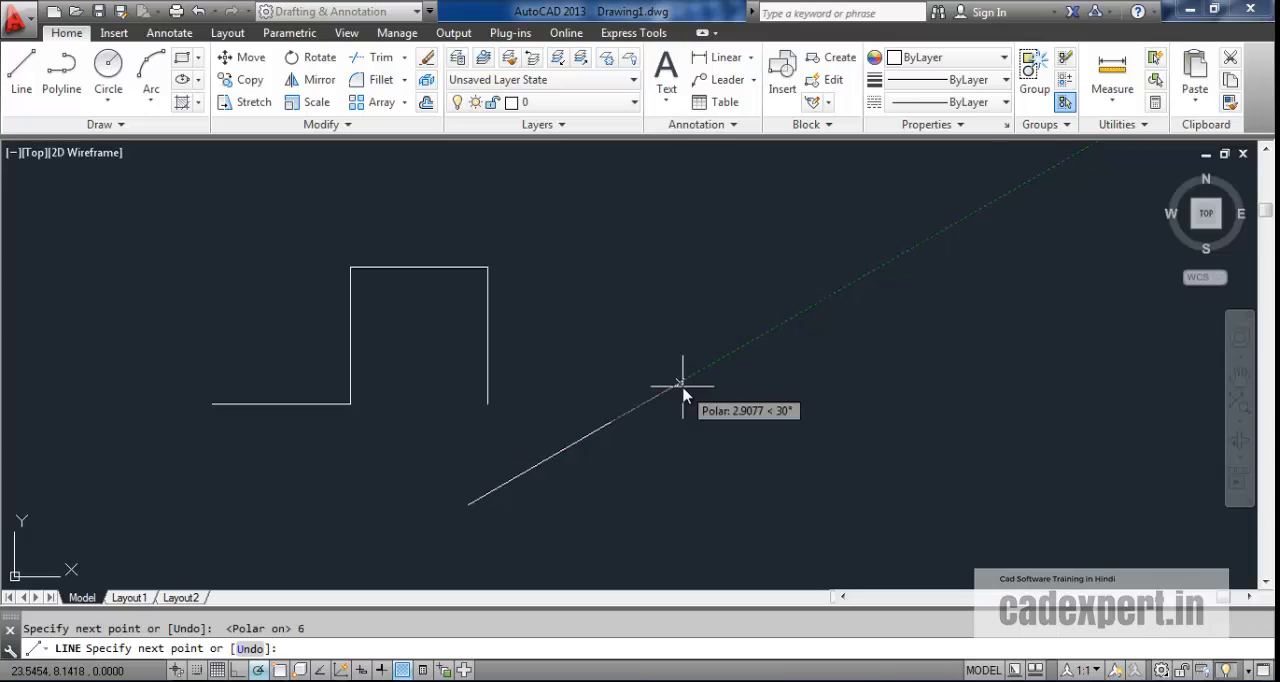
key(Return)
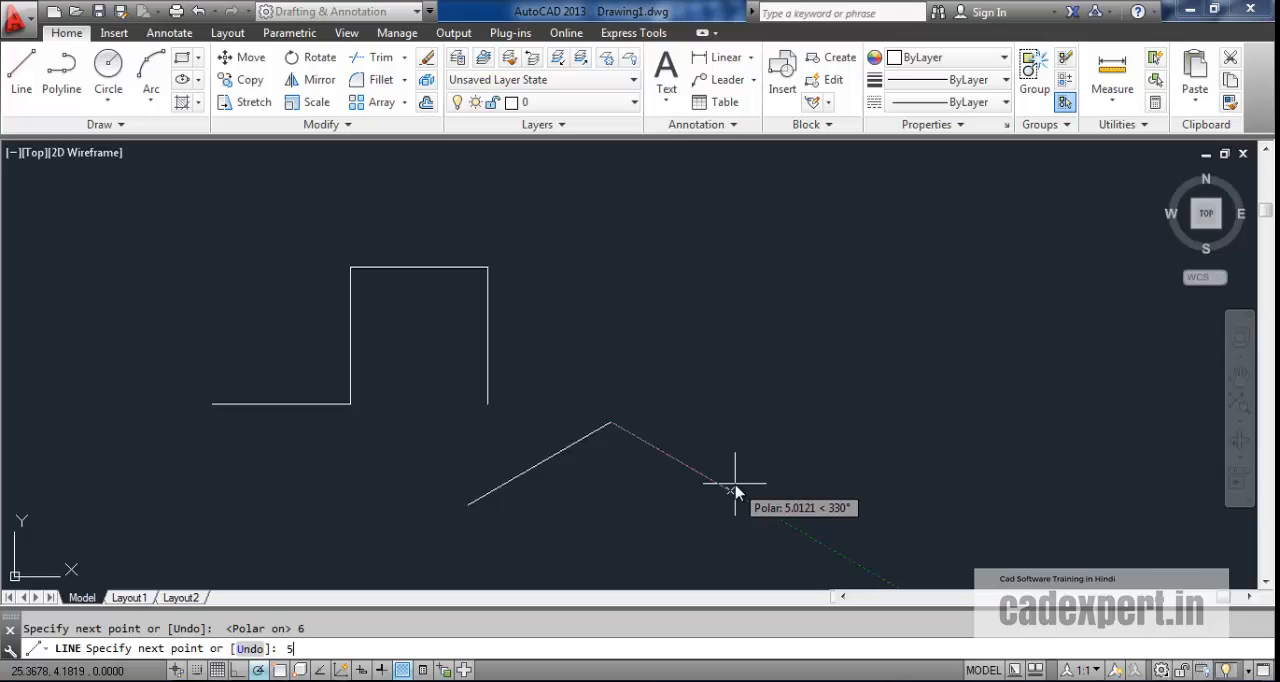
Extend the angled line 5 units at 330° and 5 units at 60°, and end the chain.
text(5)
key(Return)
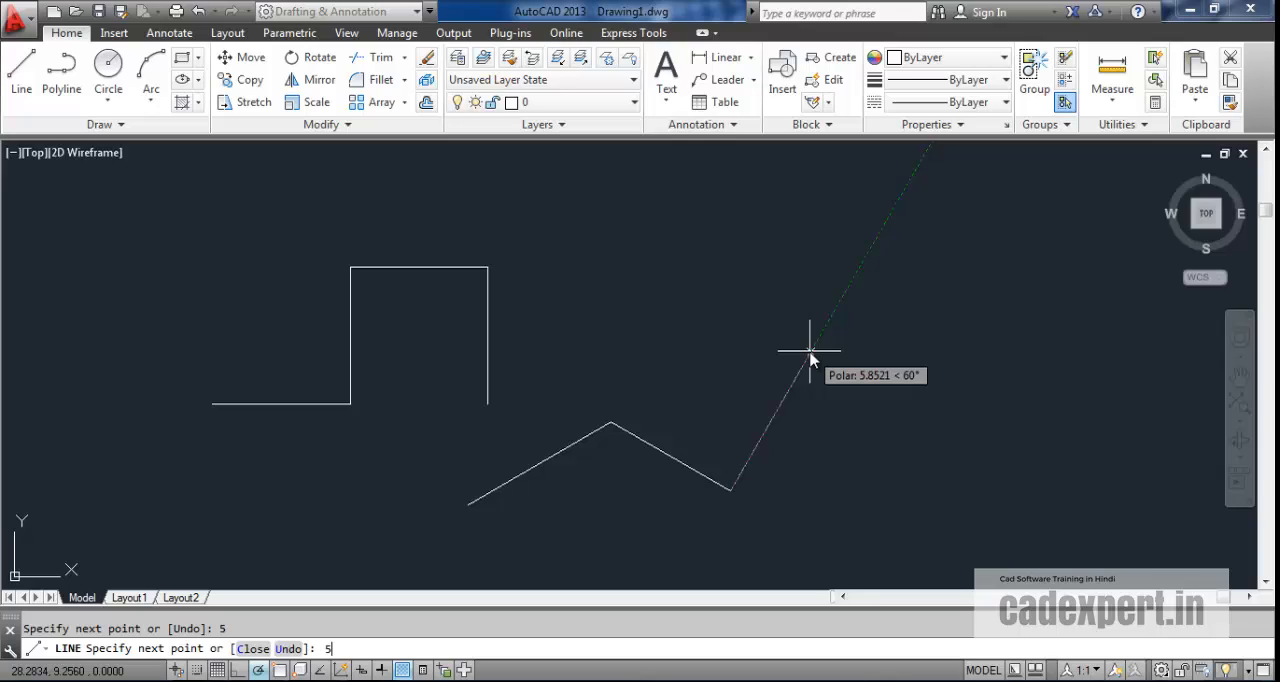
text(5)
key(Return)
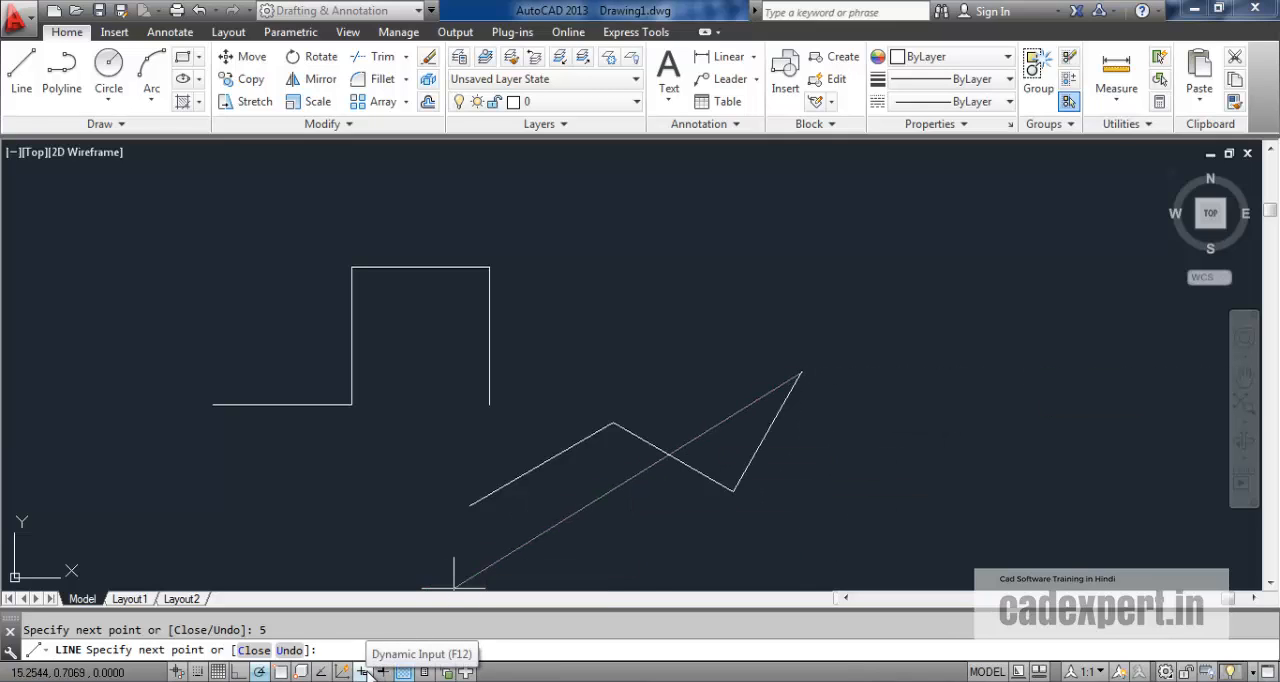
key(Escape)
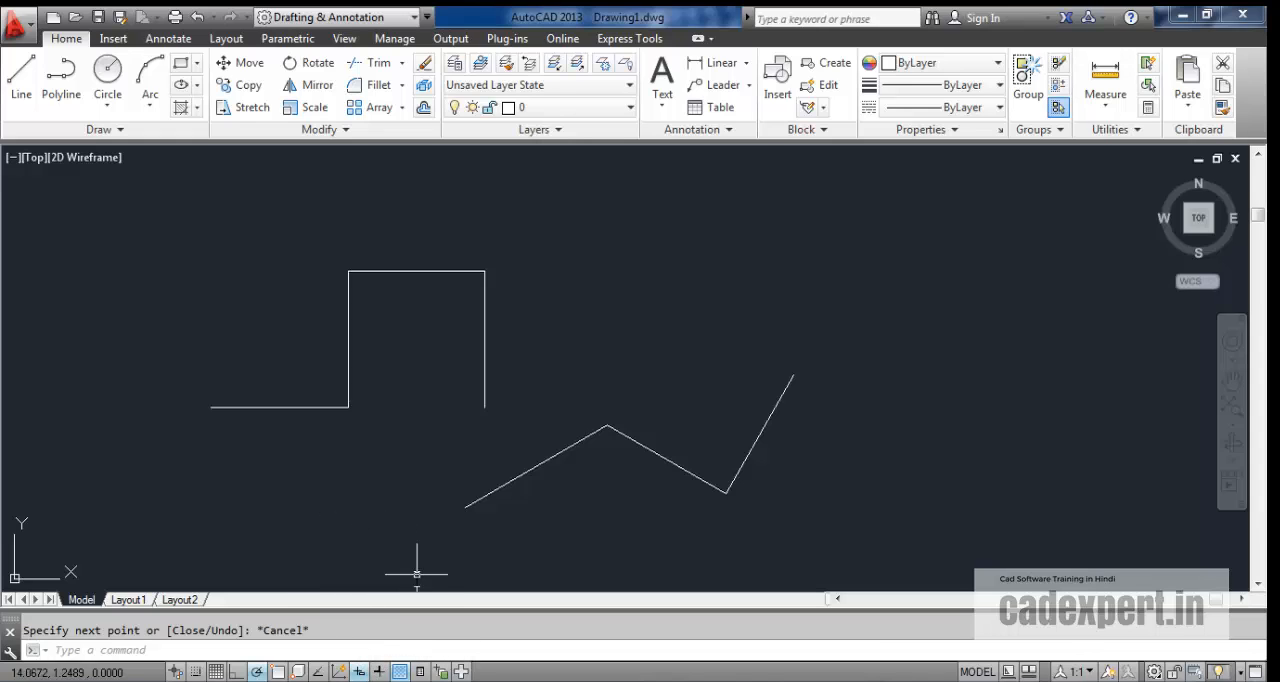
Draw a new zigzag chain above the angled lines using dynamic input, ending in a 5-unit segment at 56°.
click(21, 76)
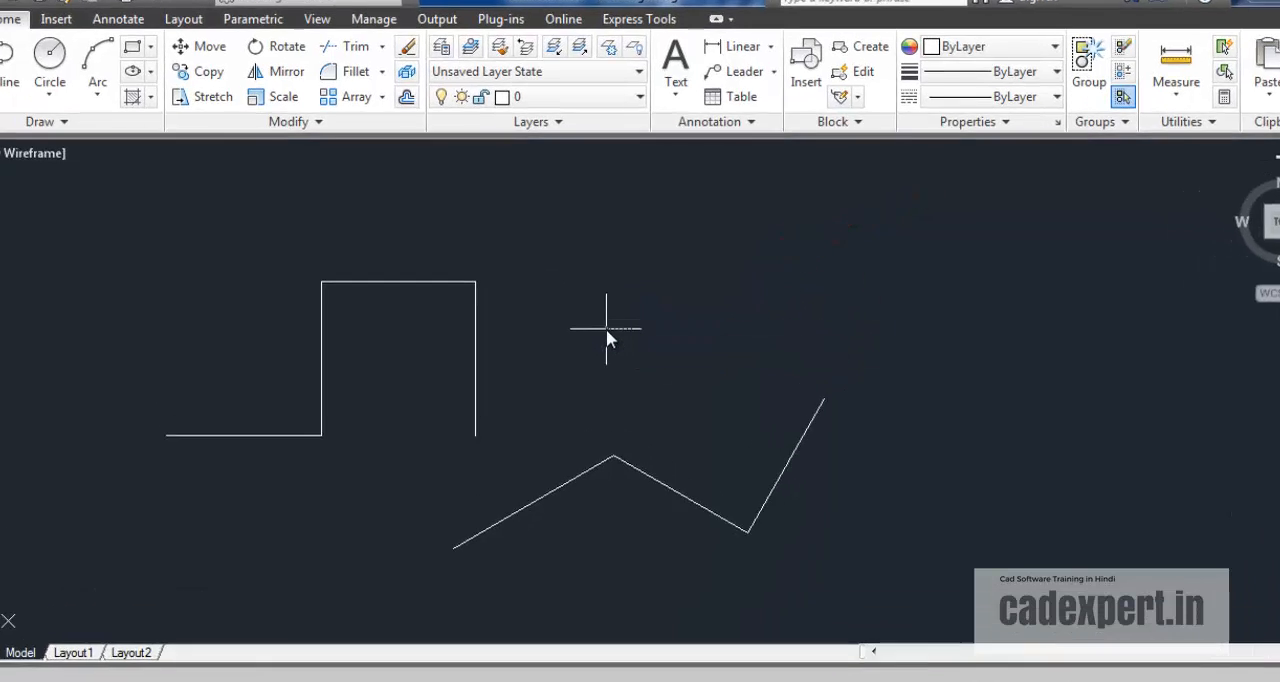
click(607, 307)
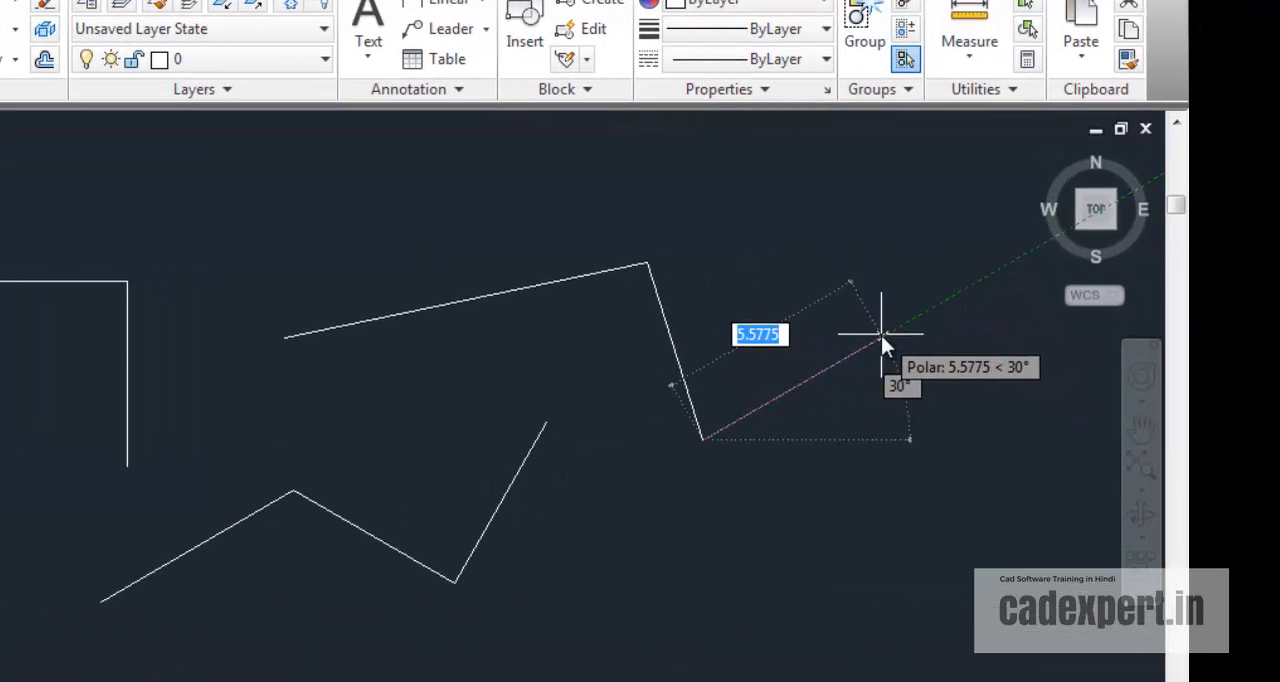
text(5)
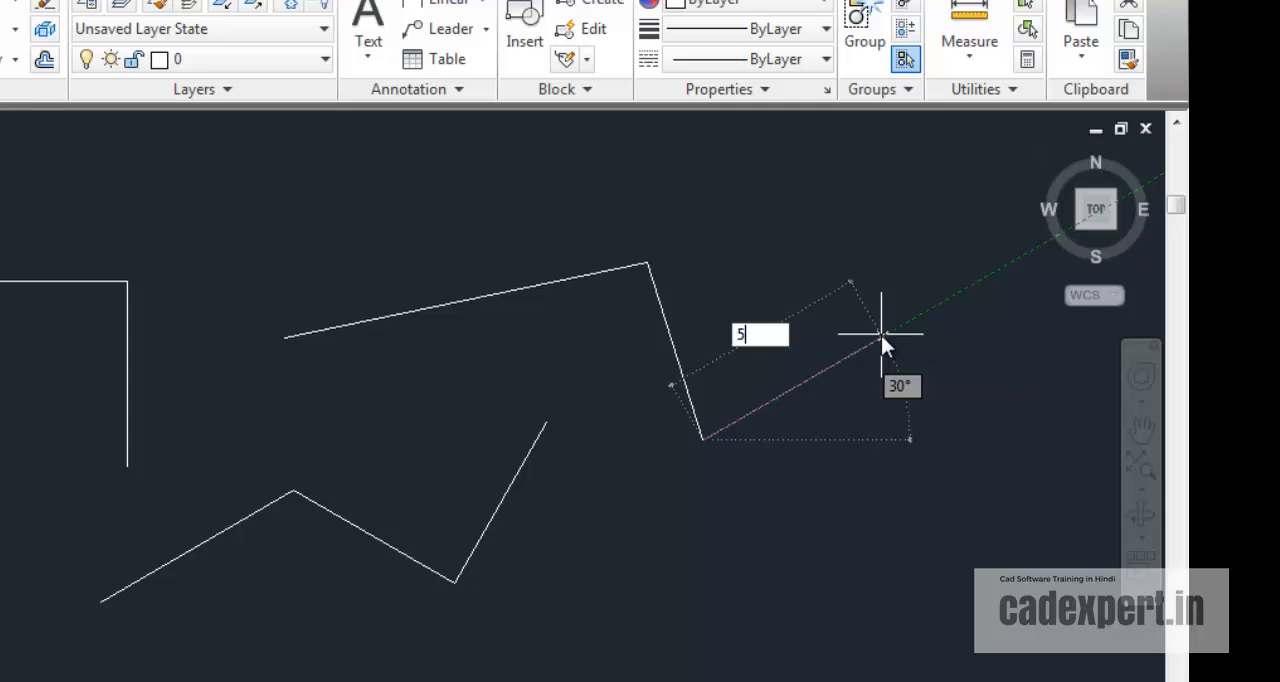
key(Tab)
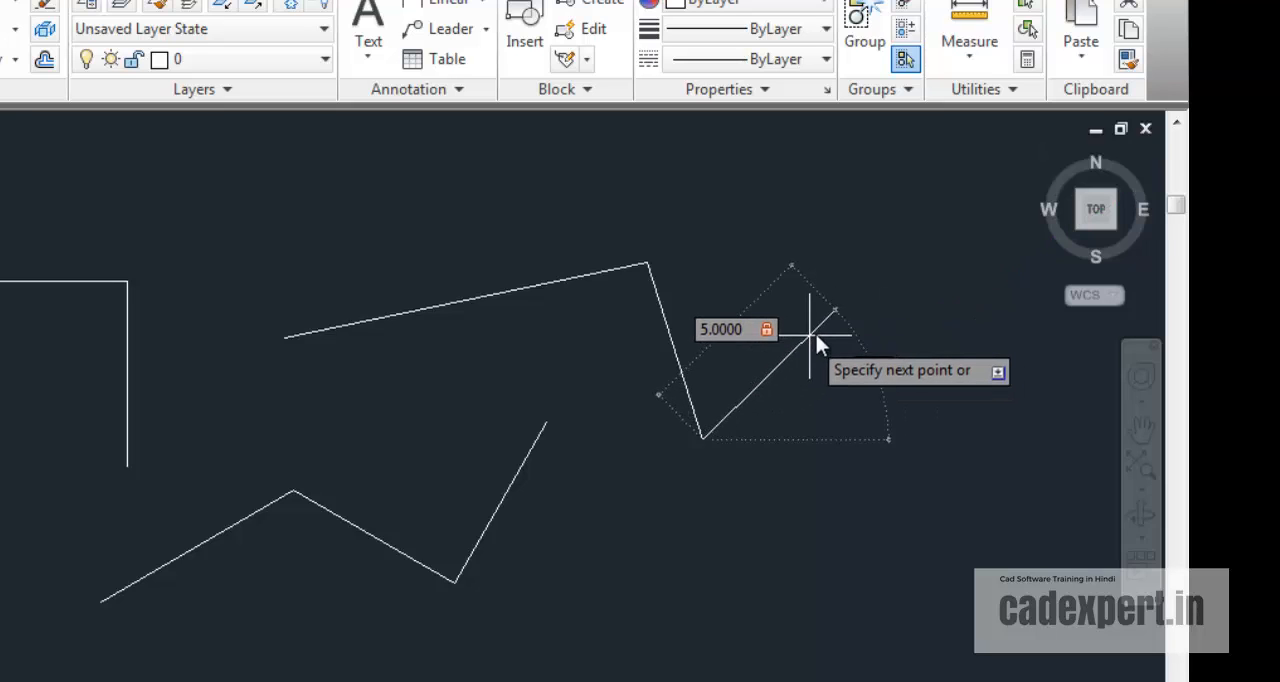
key(Tab)
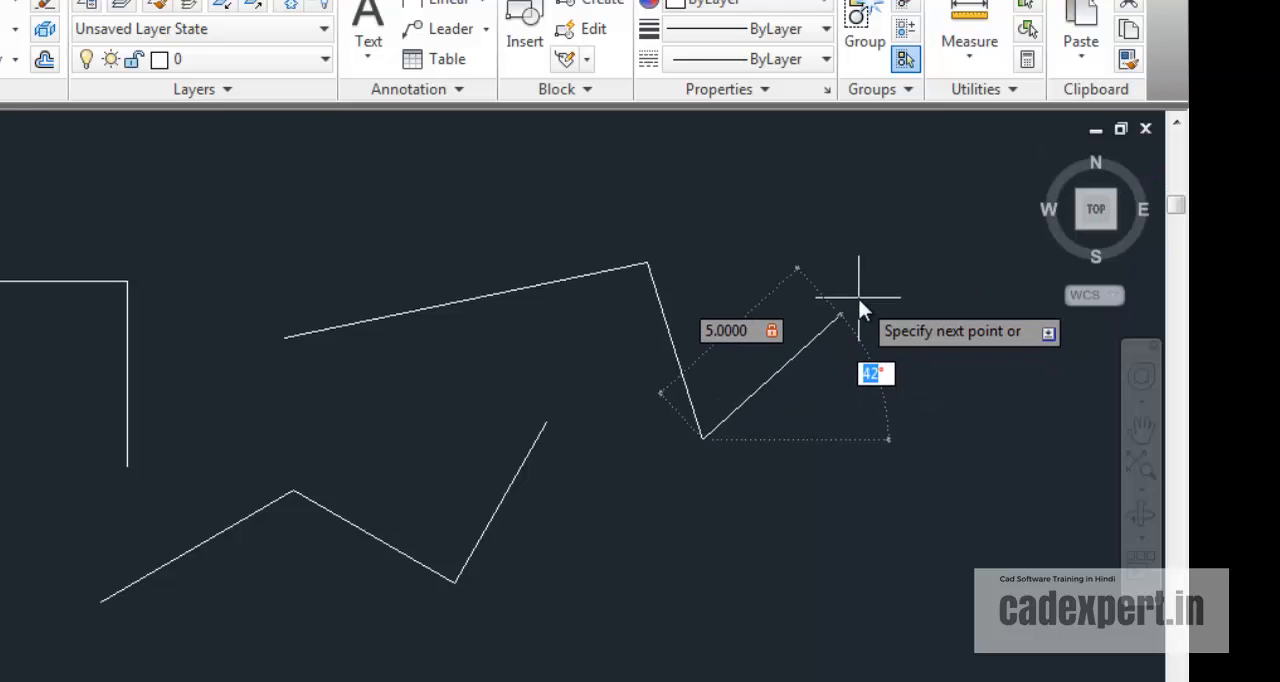
text(56)
key(Return)
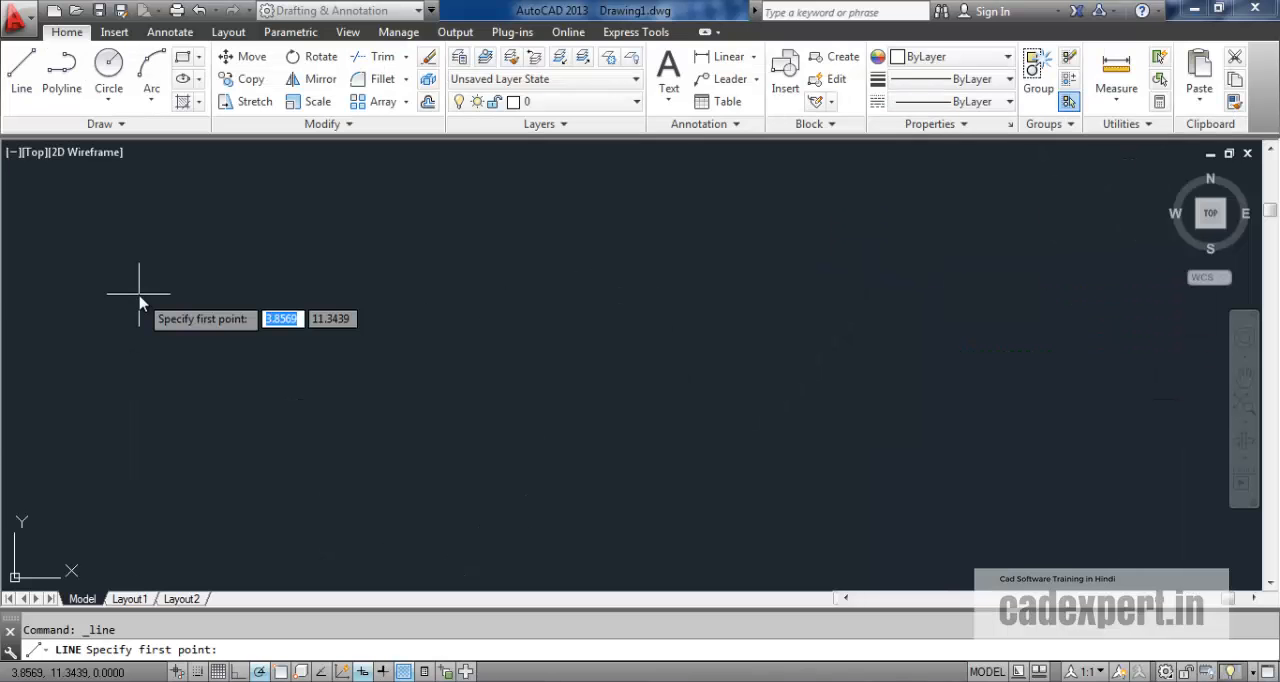
Start a new line chain in the empty area with a 5-unit horizontal segment using Ortho, followed by 2 units at 30° using polar tracking.
click(139, 300)
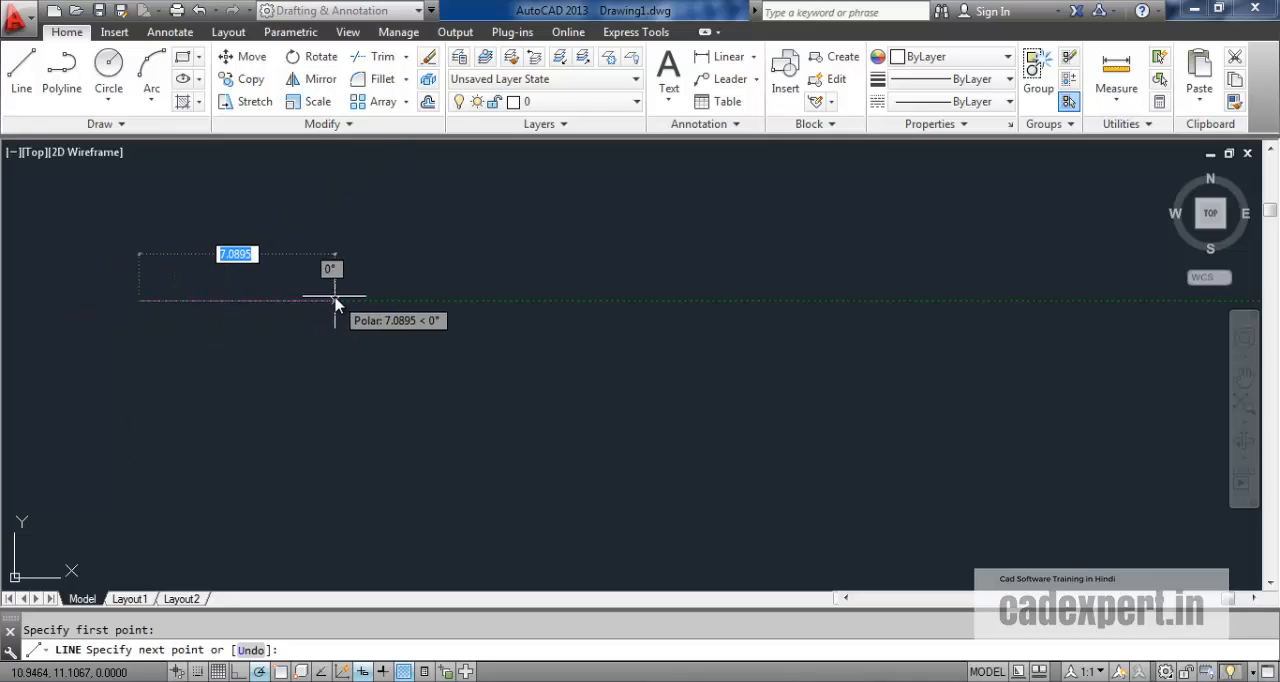
click(247, 668)
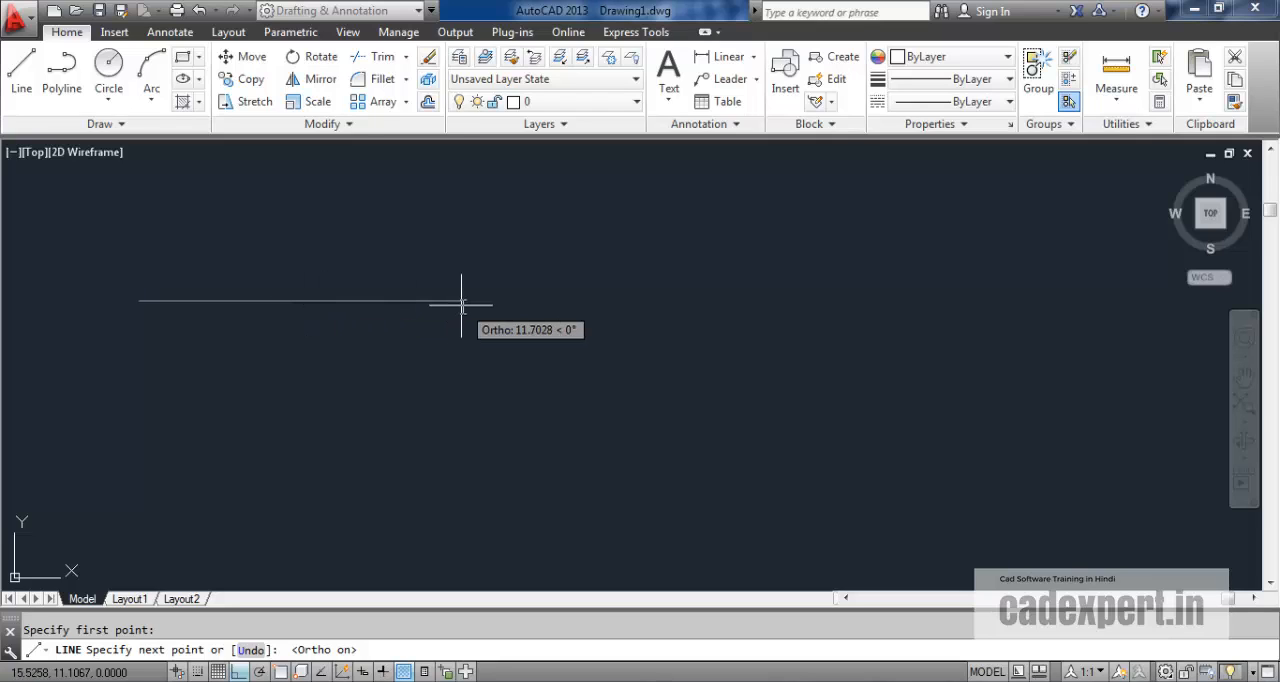
key(Return)
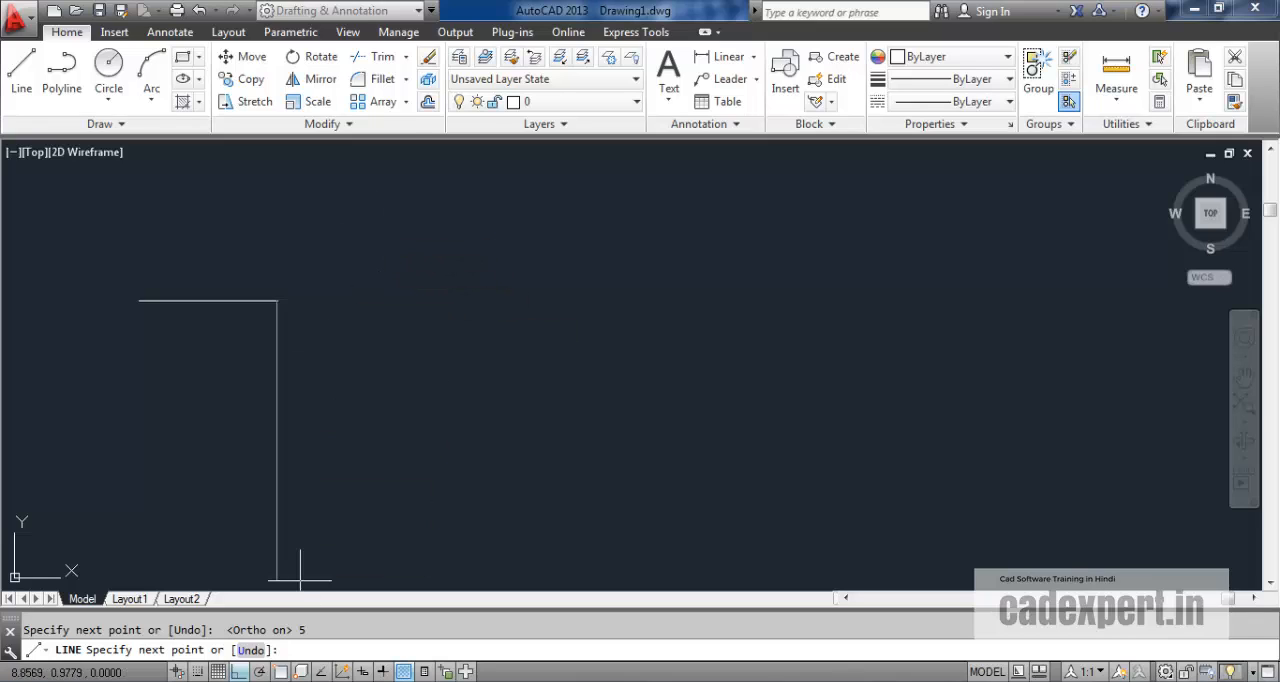
click(260, 672)
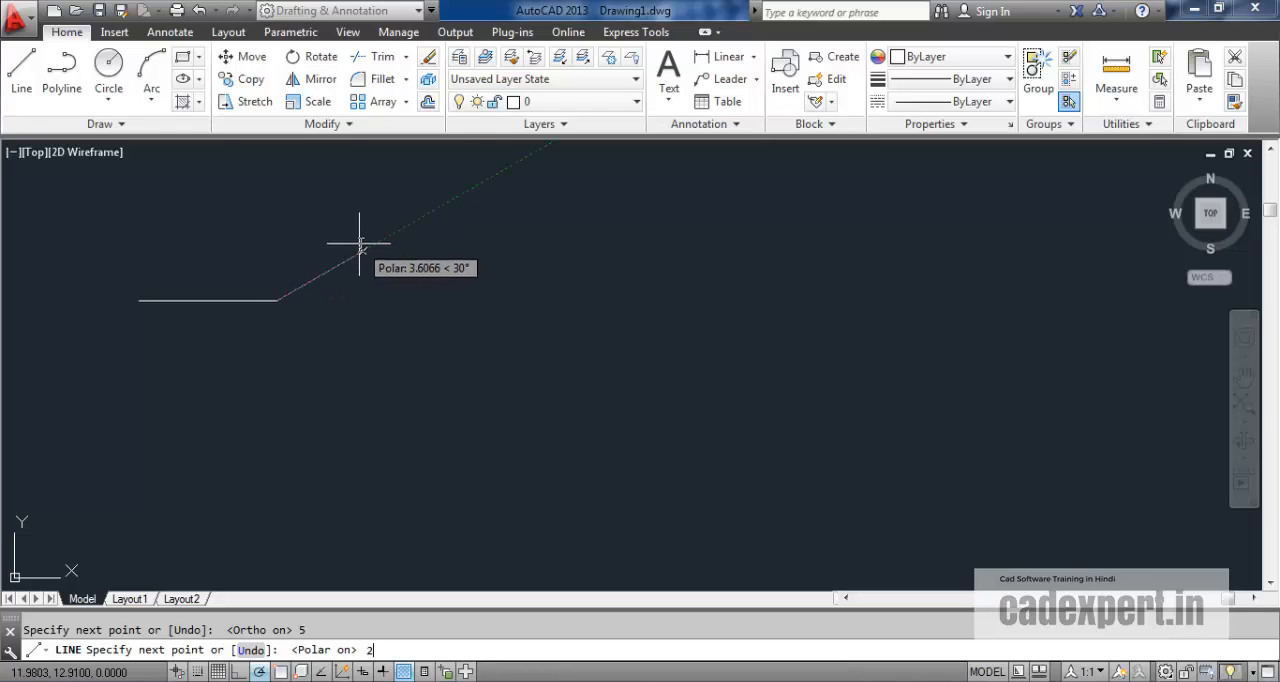
key(Return)
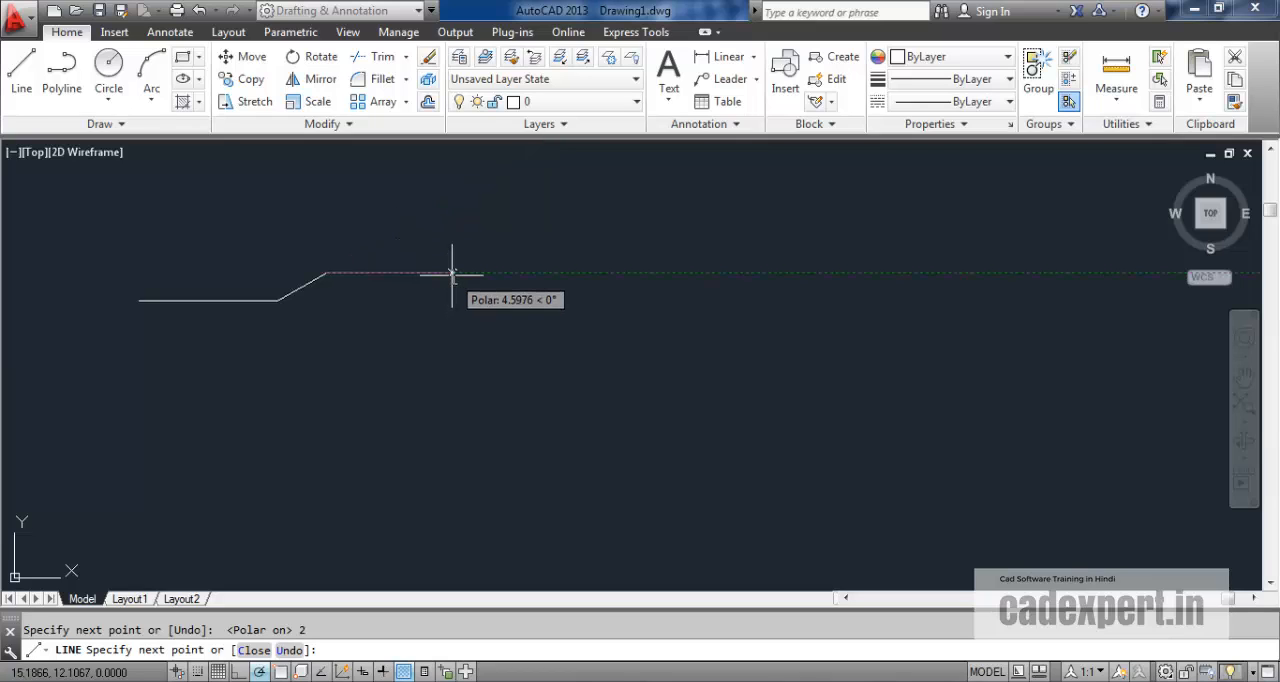
Enable dynamic input, extend the chain with a 5-unit segment at 45°, and end the chain.
click(368, 673)
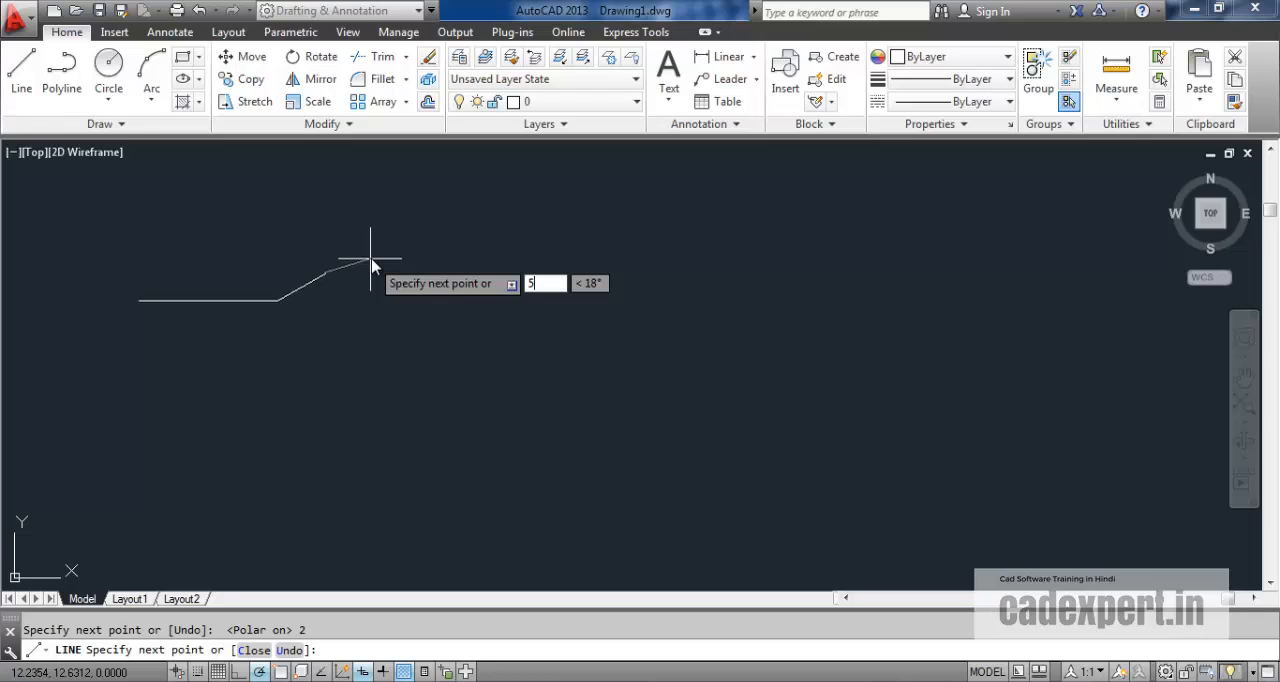
key(Tab)
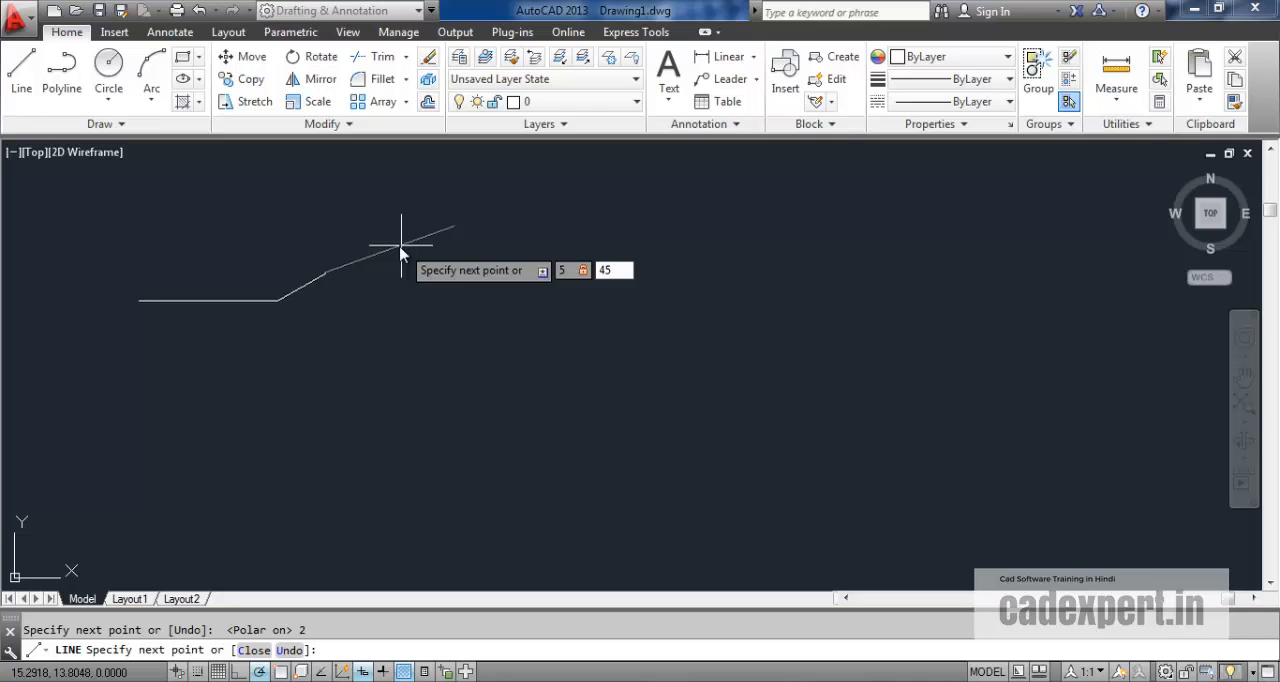
key(Return)
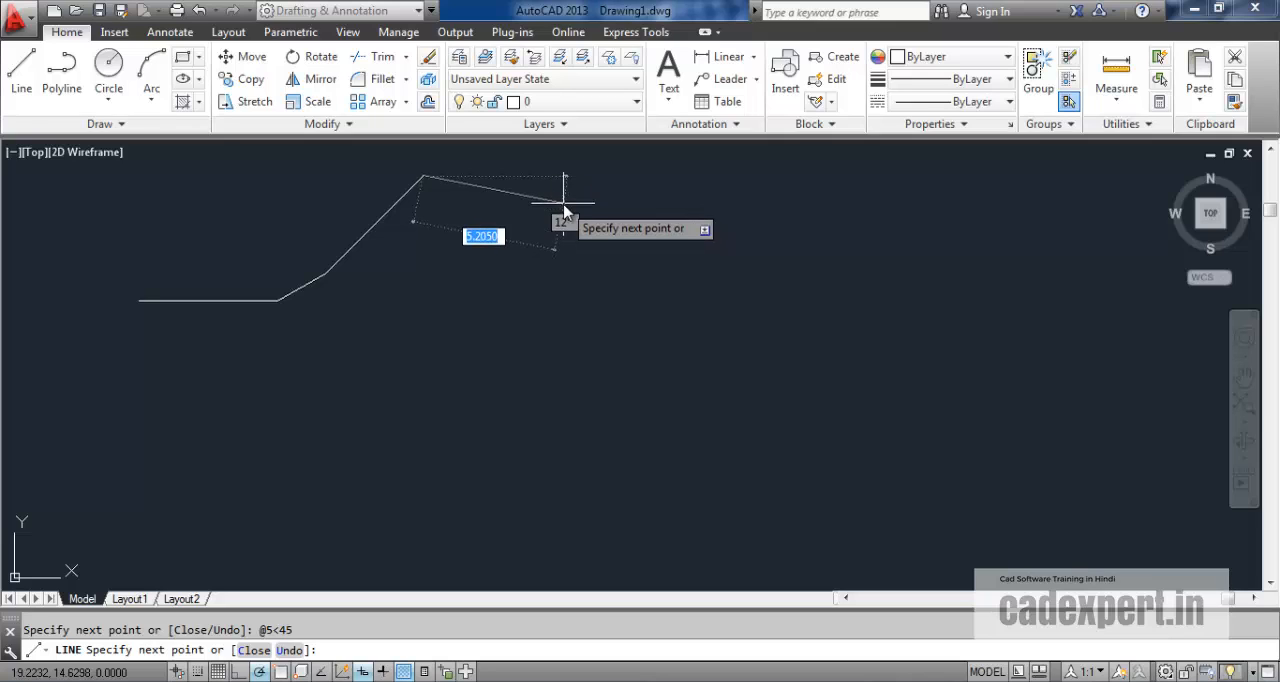
key(Escape)
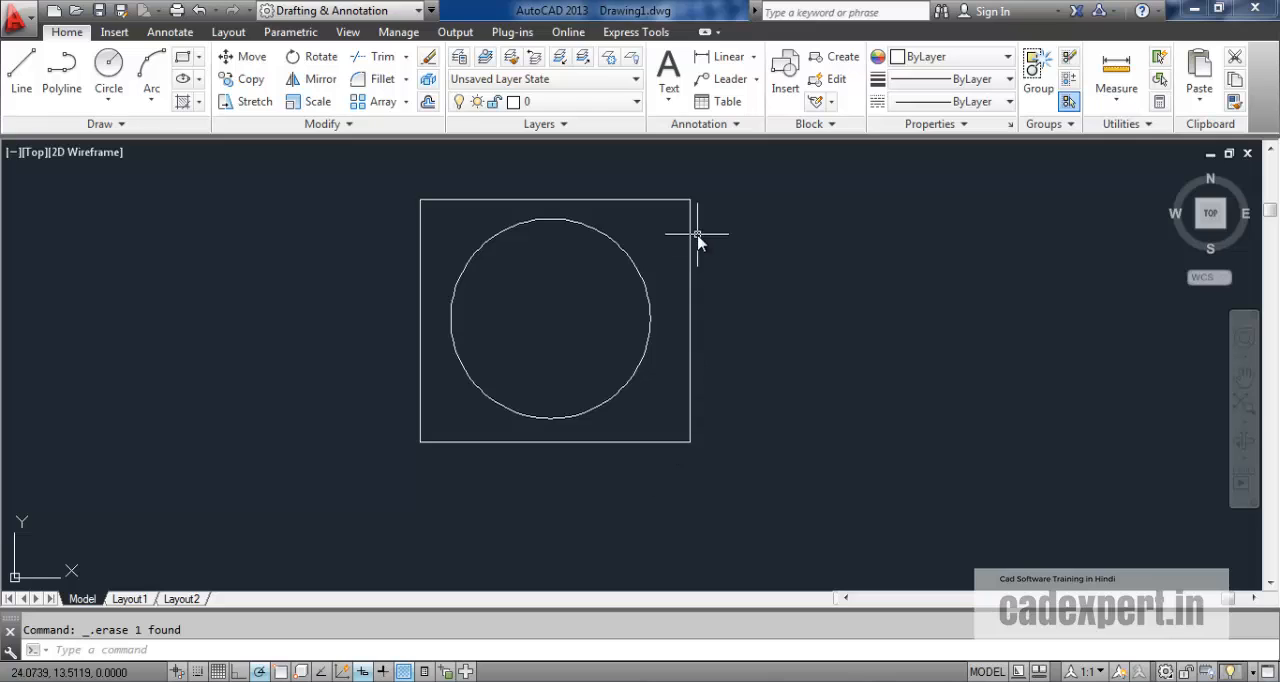
Enable object snap and draw a diagonal line from the rectangle's lower-left corner to its upper-right corner.
click(21, 66)
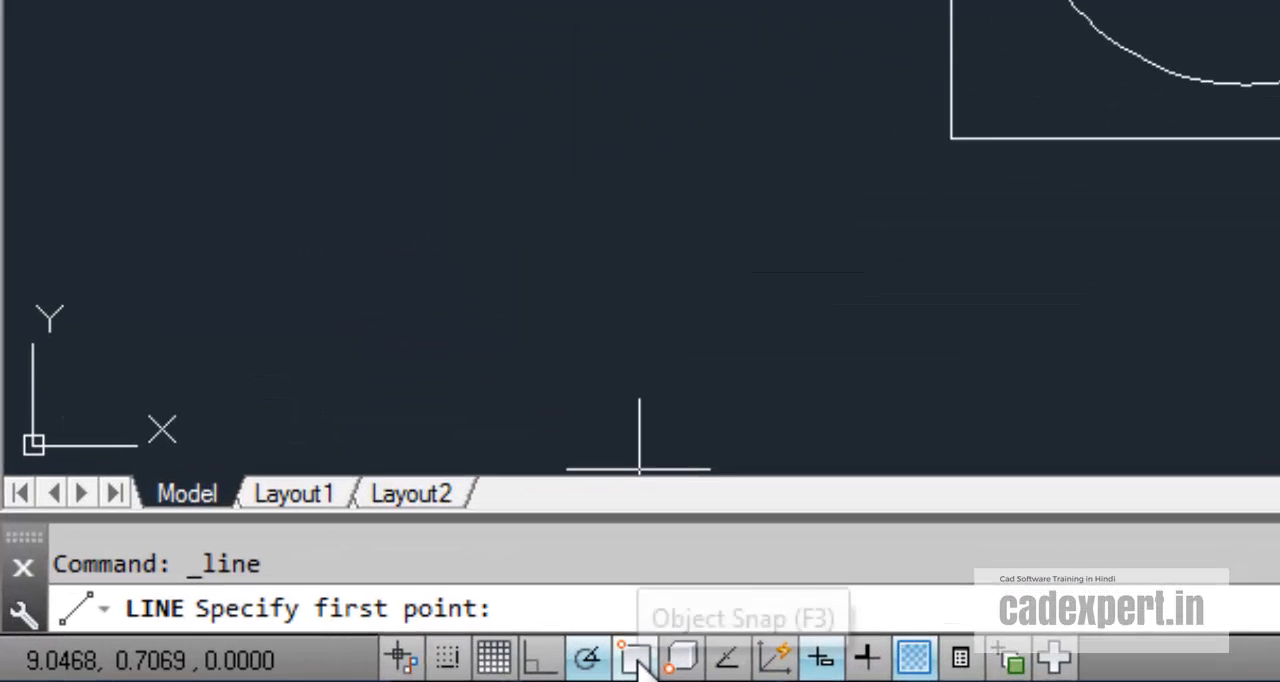
click(292, 671)
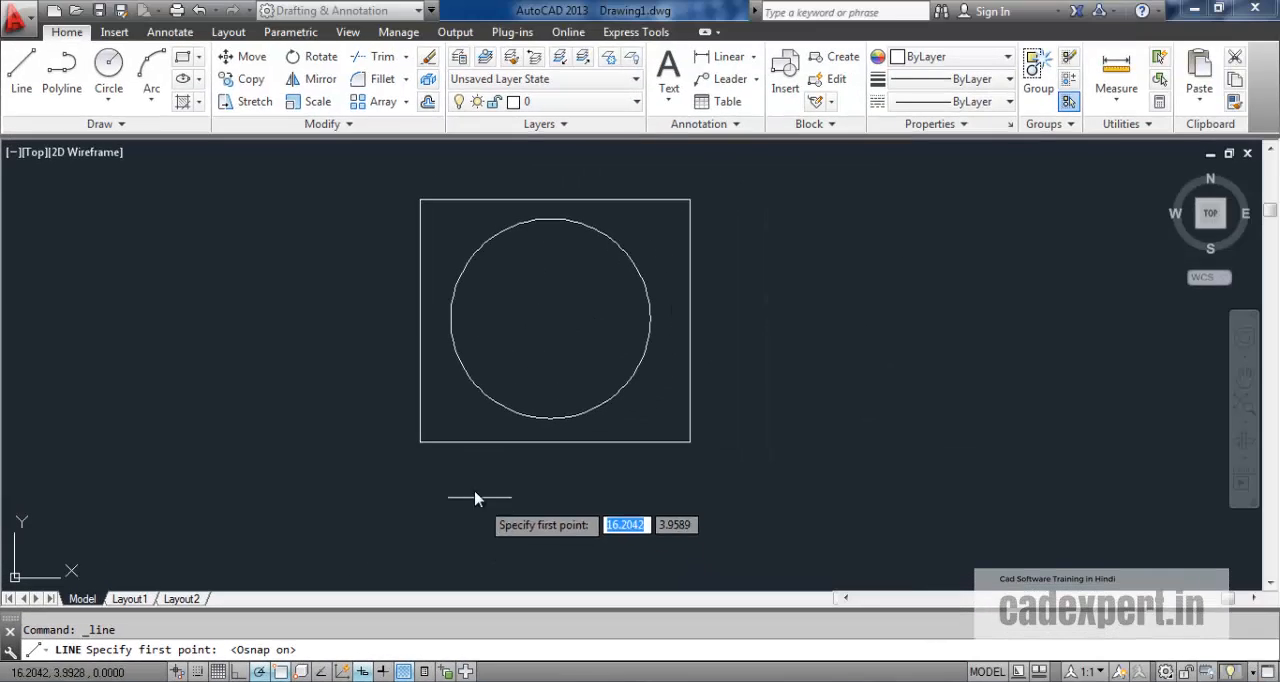
click(421, 444)
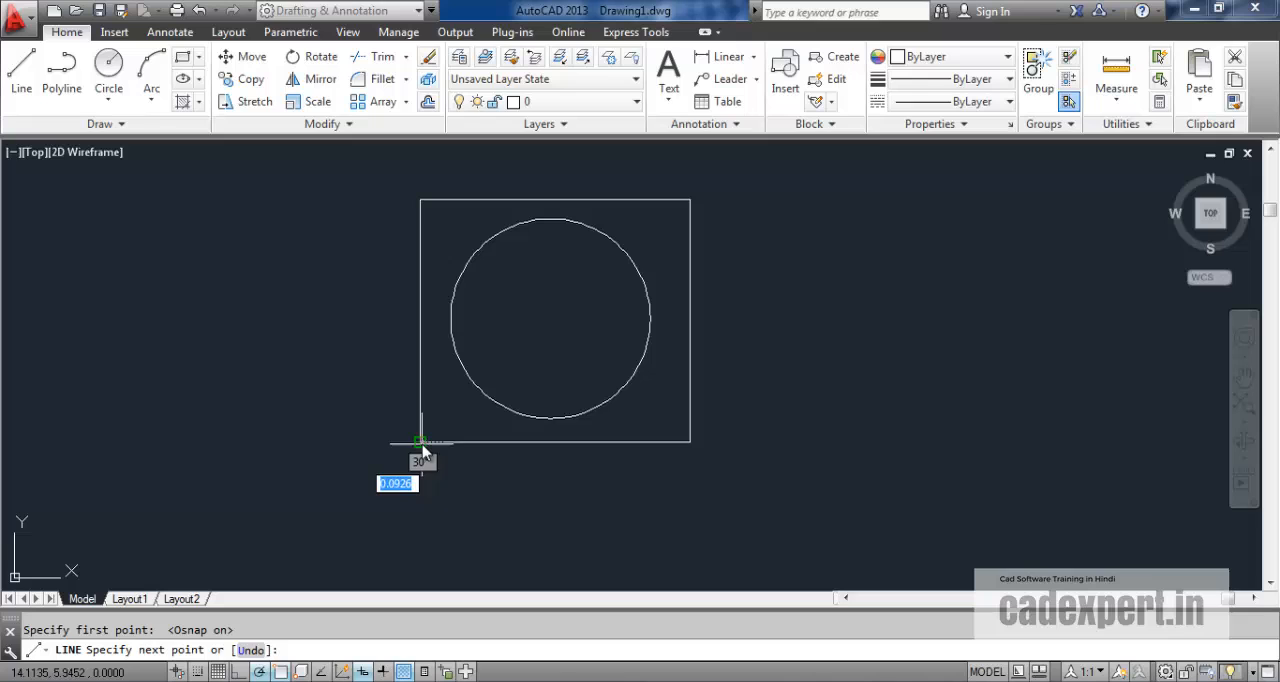
click(691, 201)
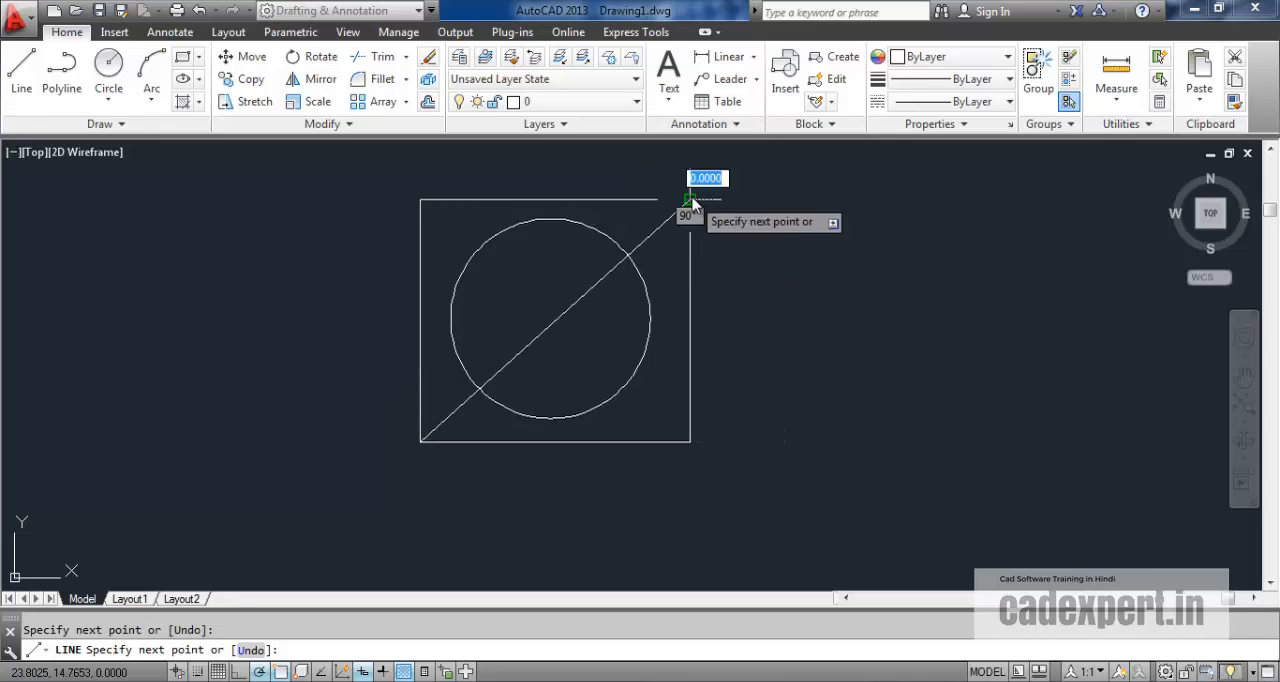
Draw a small circle centred on the large circle's top quadrant, with its radius snapped to the rectangle's top edge.
click(21, 70)
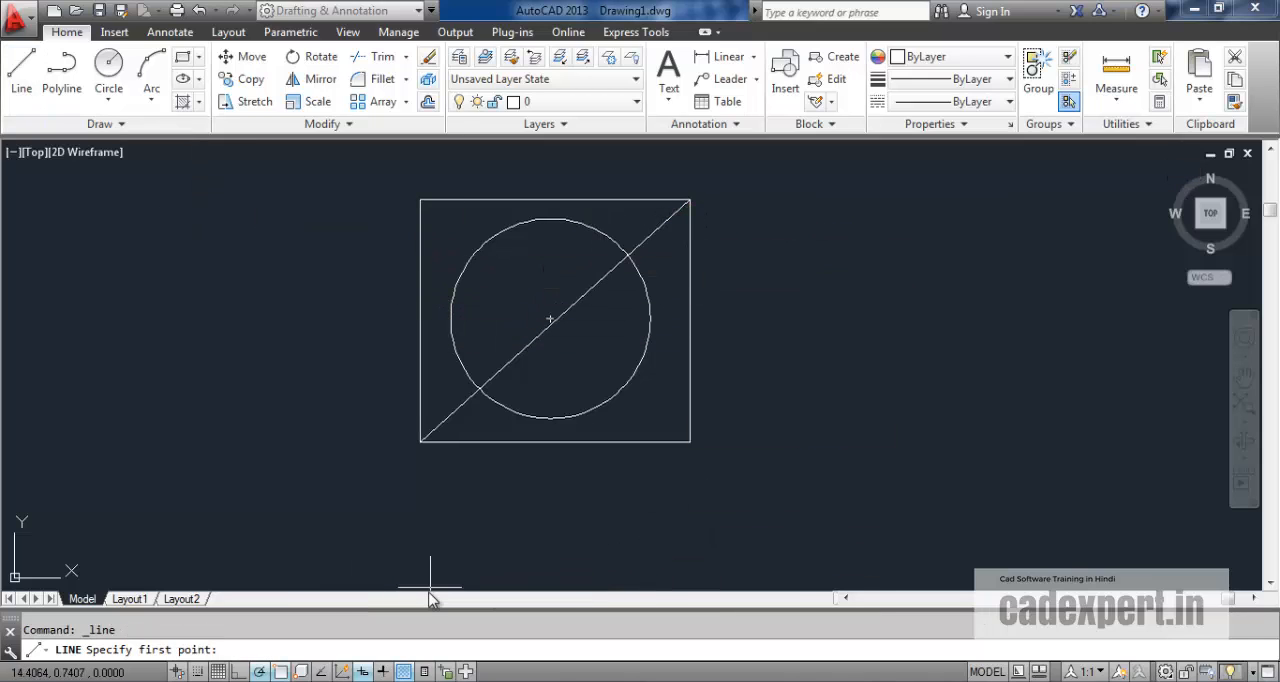
click(282, 672)
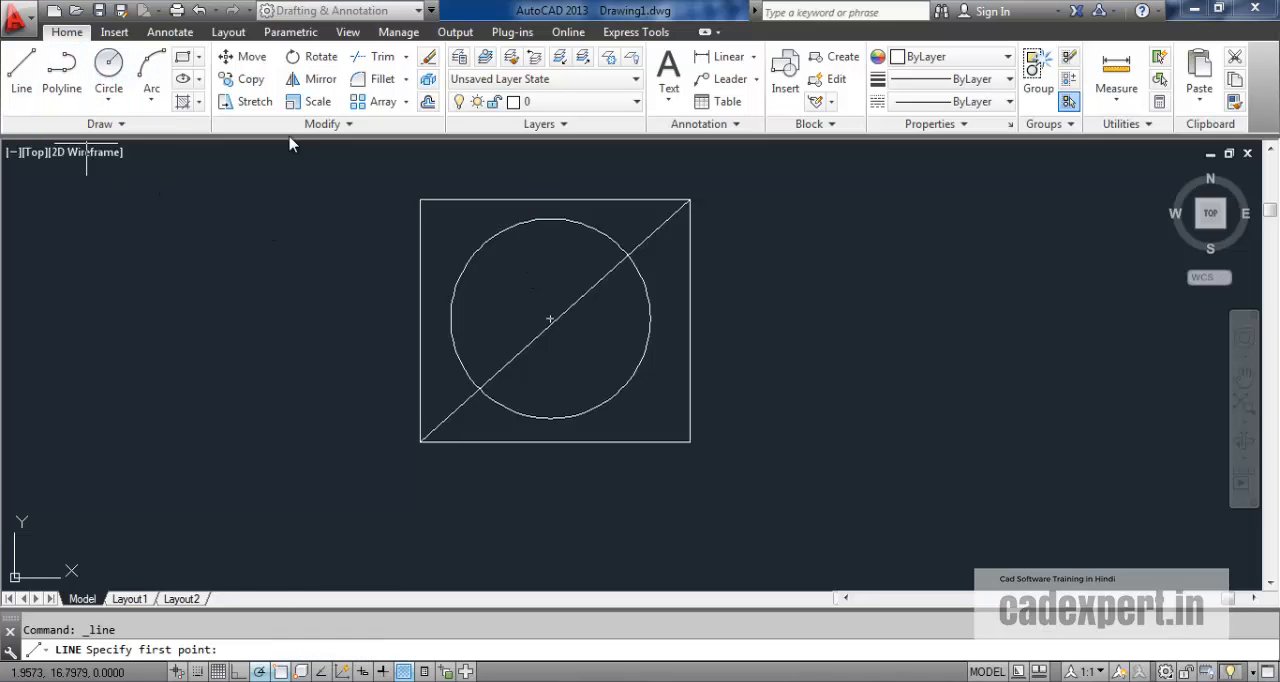
click(109, 66)
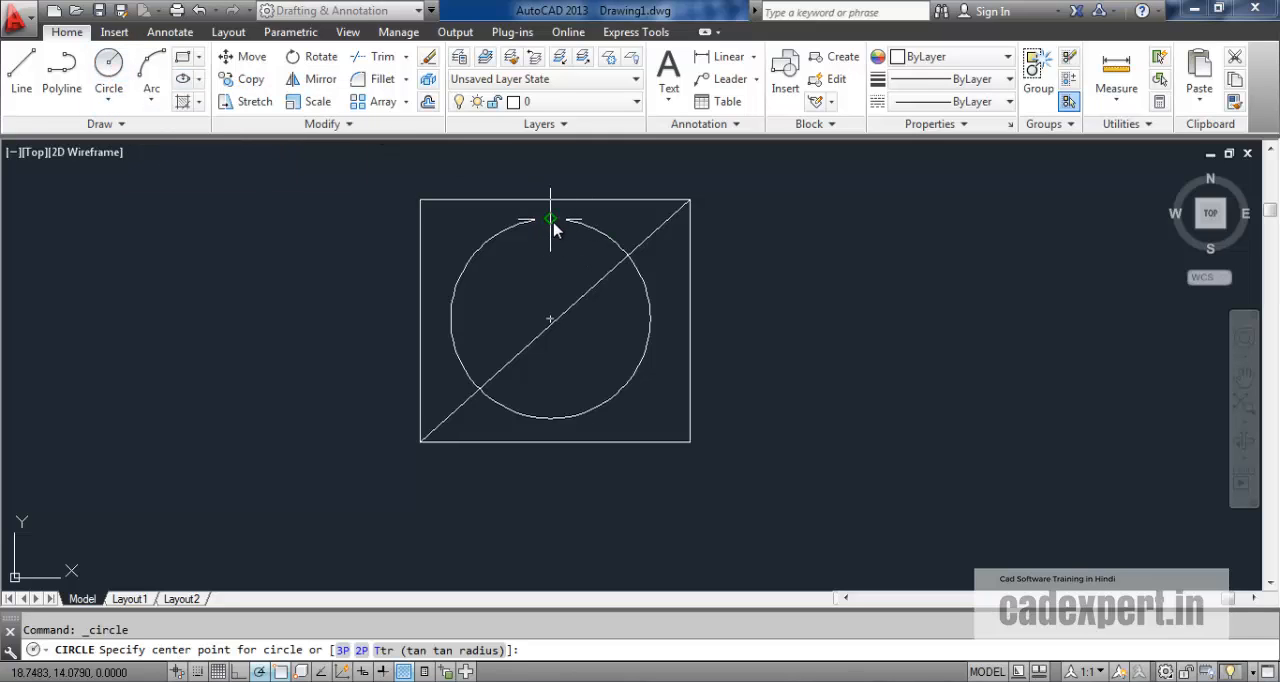
click(556, 228)
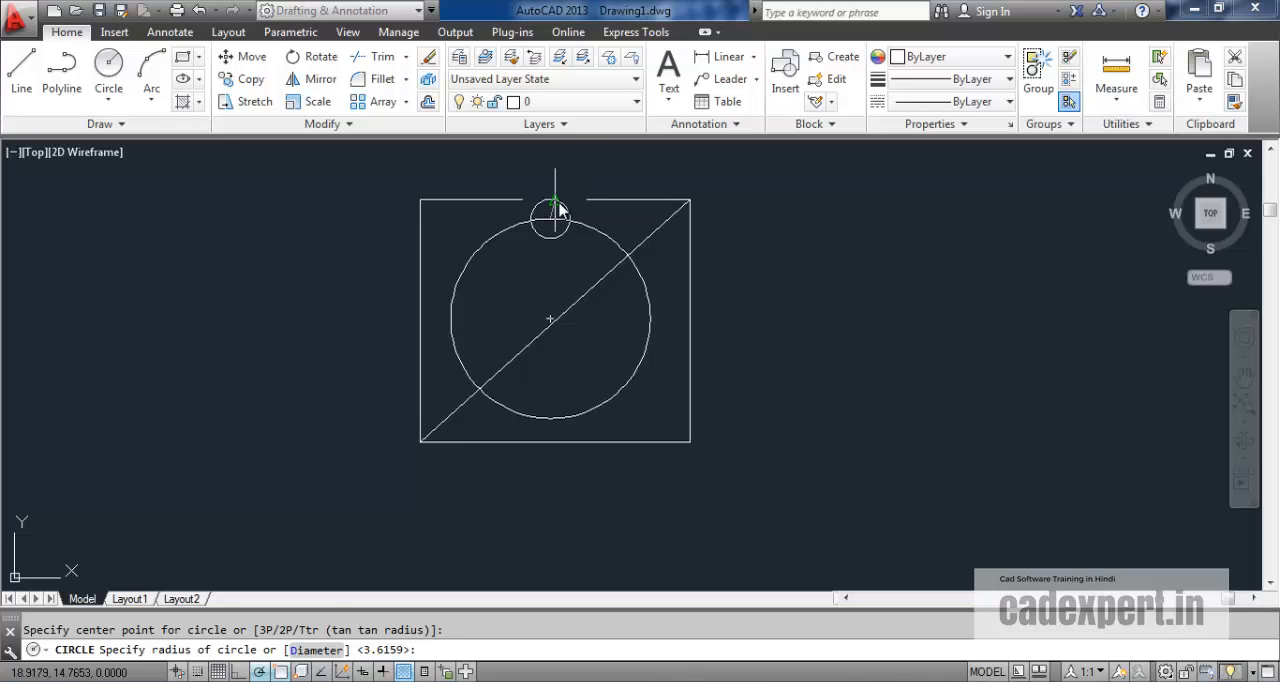
click(559, 207)
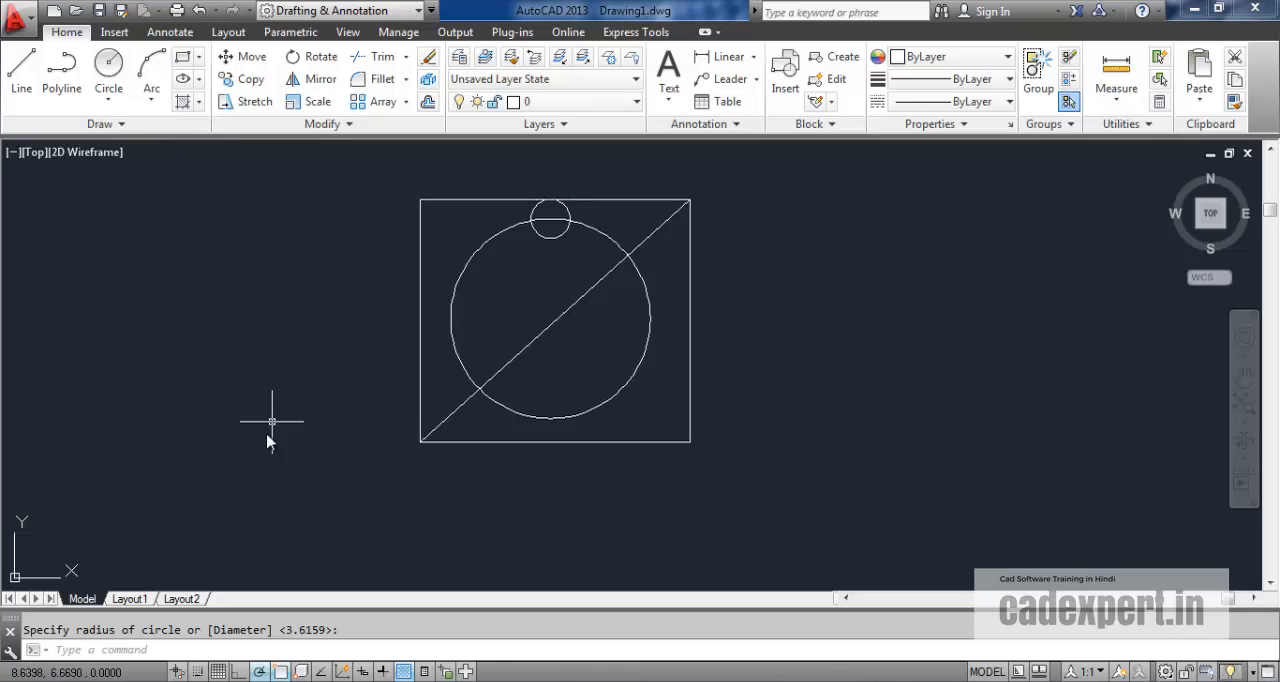
Draw the second diagonal from the rectangle's upper-left corner to its lower-right corner.
click(38, 88)
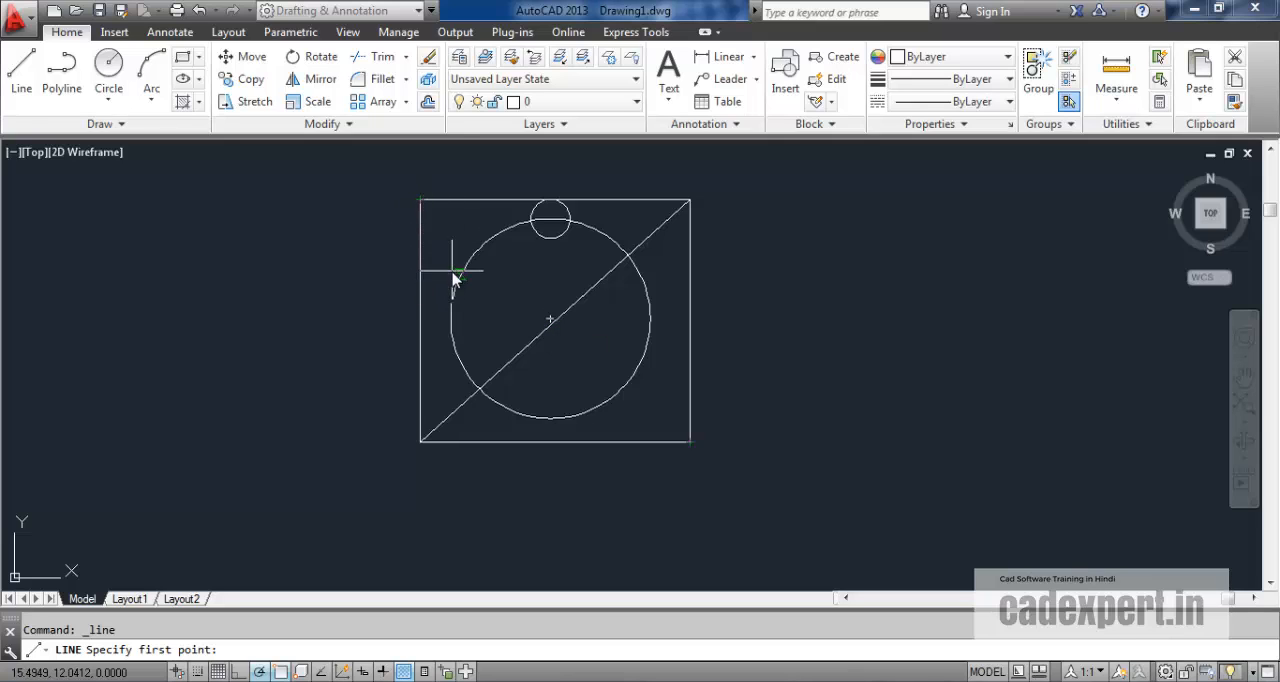
click(420, 200)
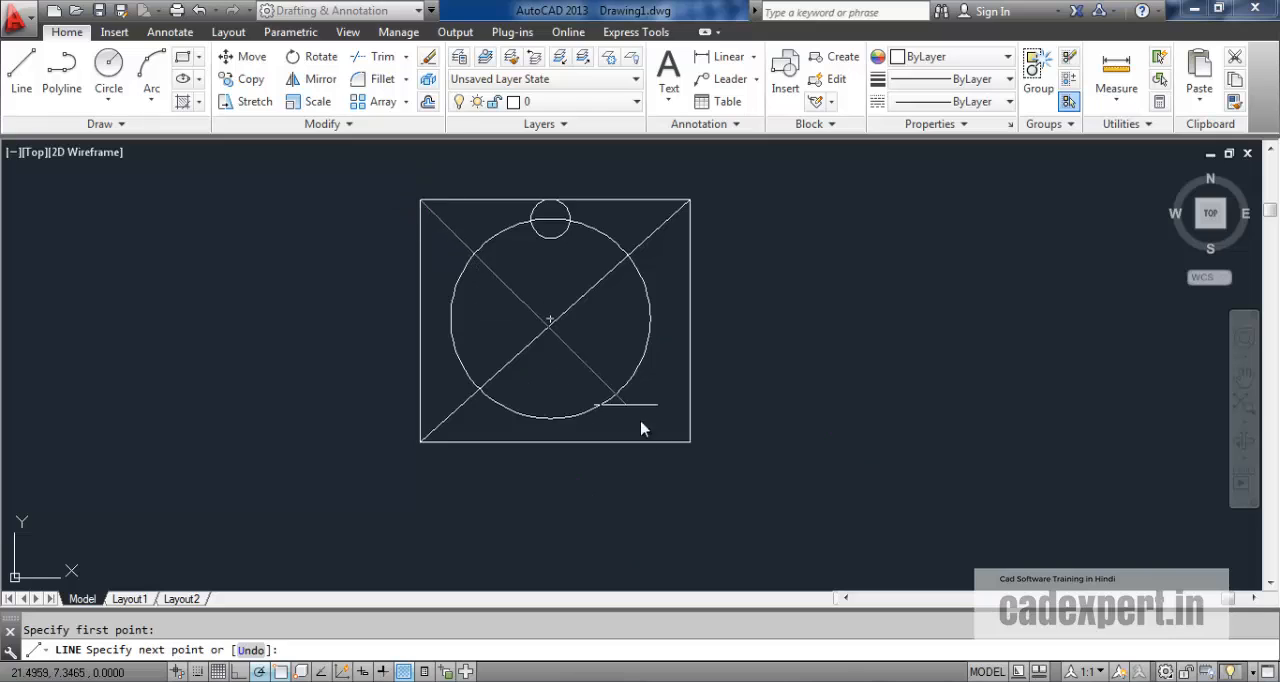
click(690, 442)
Start another line and examine the snap points around the crossing of the two diagonals without placing a point.
click(21, 68)
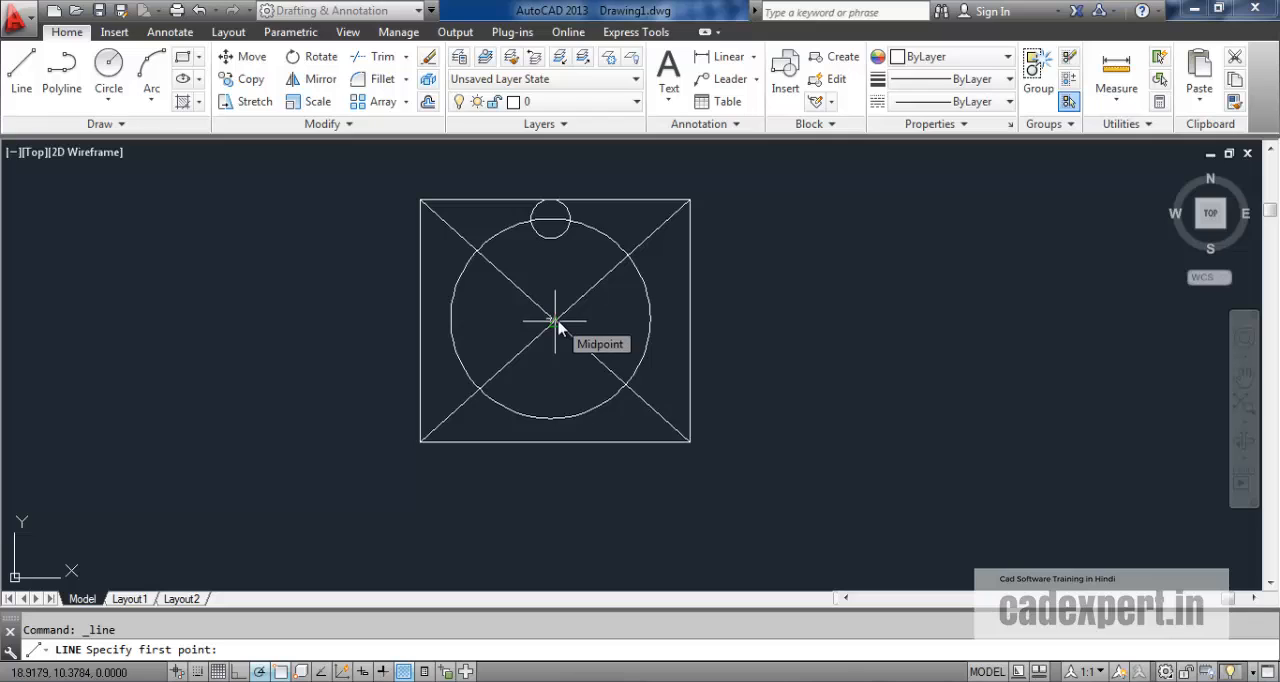
scroll(557, 329, up, 5)
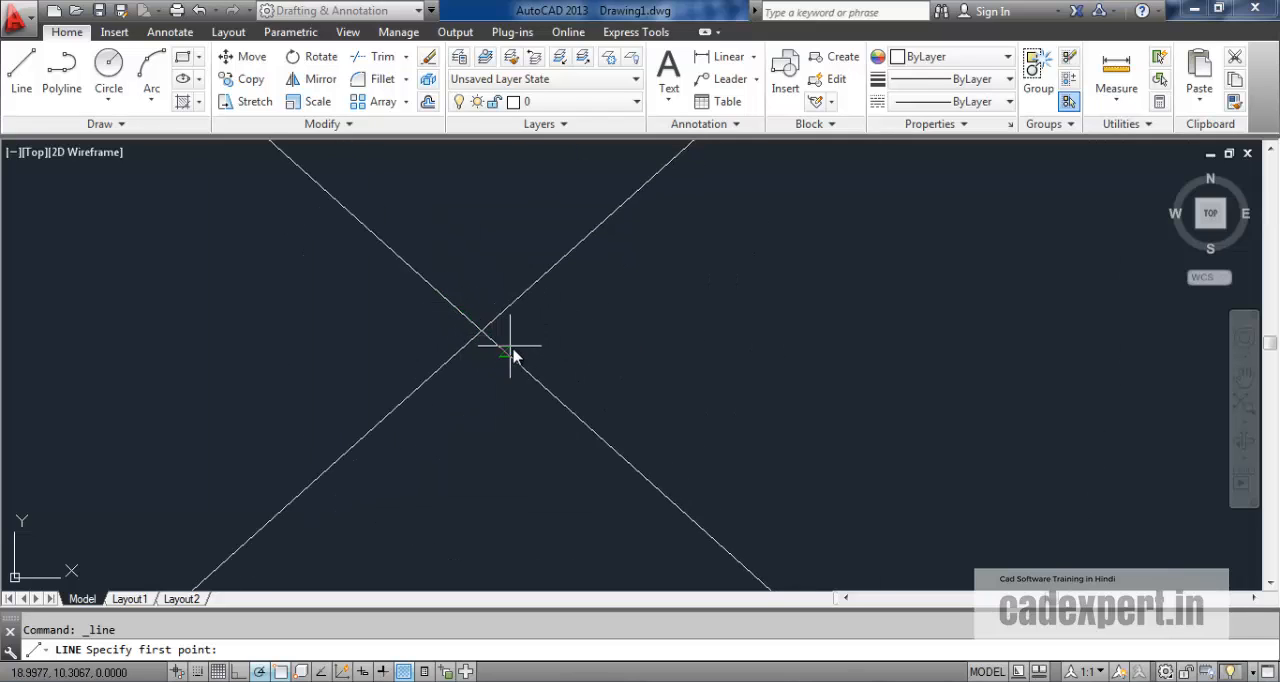
scroll(480, 345, up, 5)
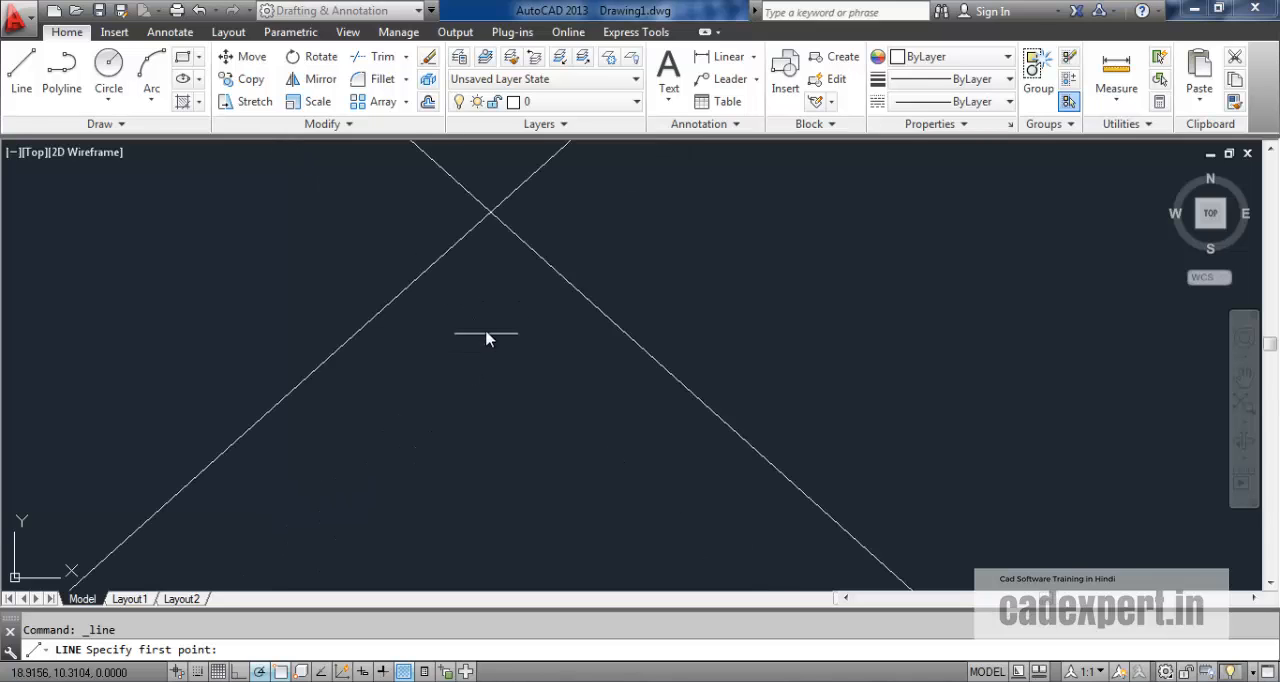
scroll(490, 350, down, 8)
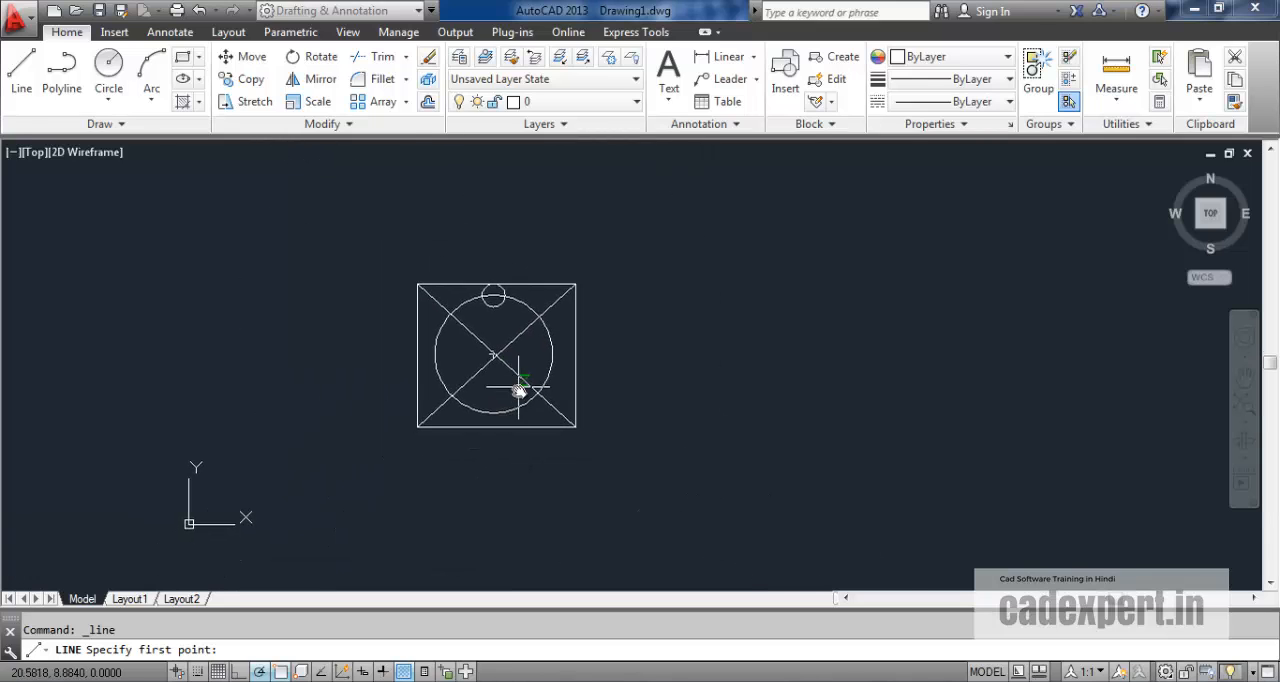
middle_drag(519, 388, 533, 360)
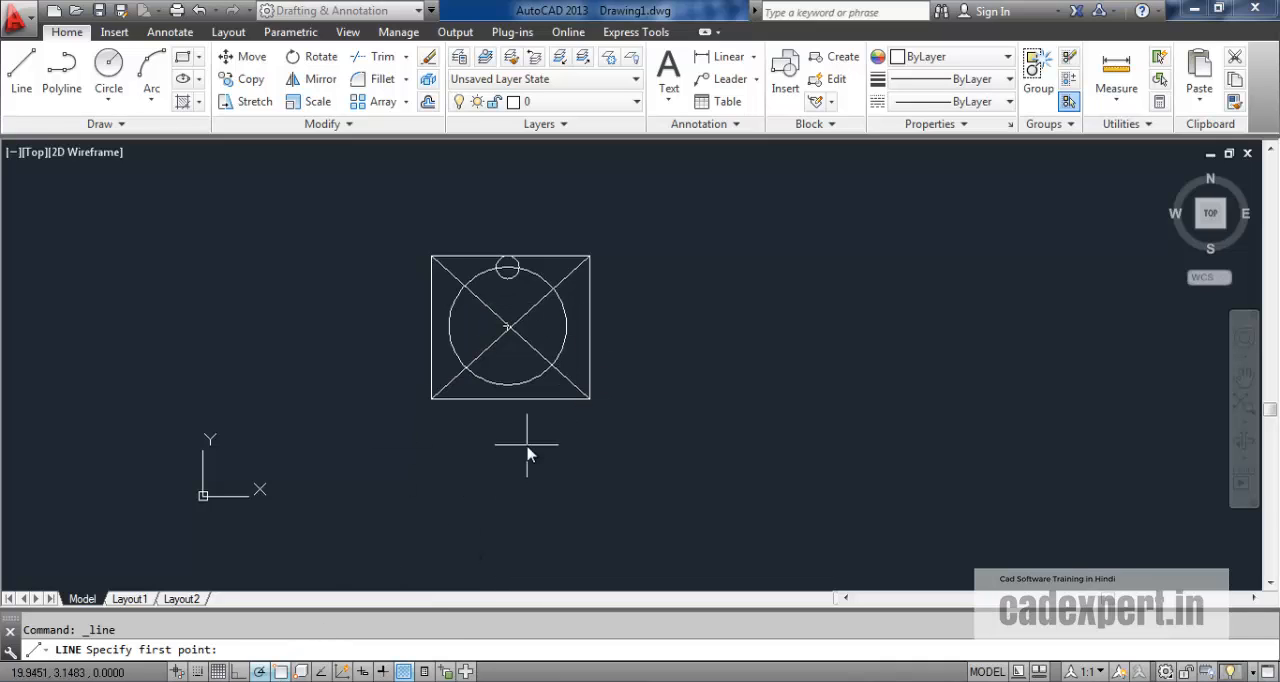
scroll(528, 370, up, 2)
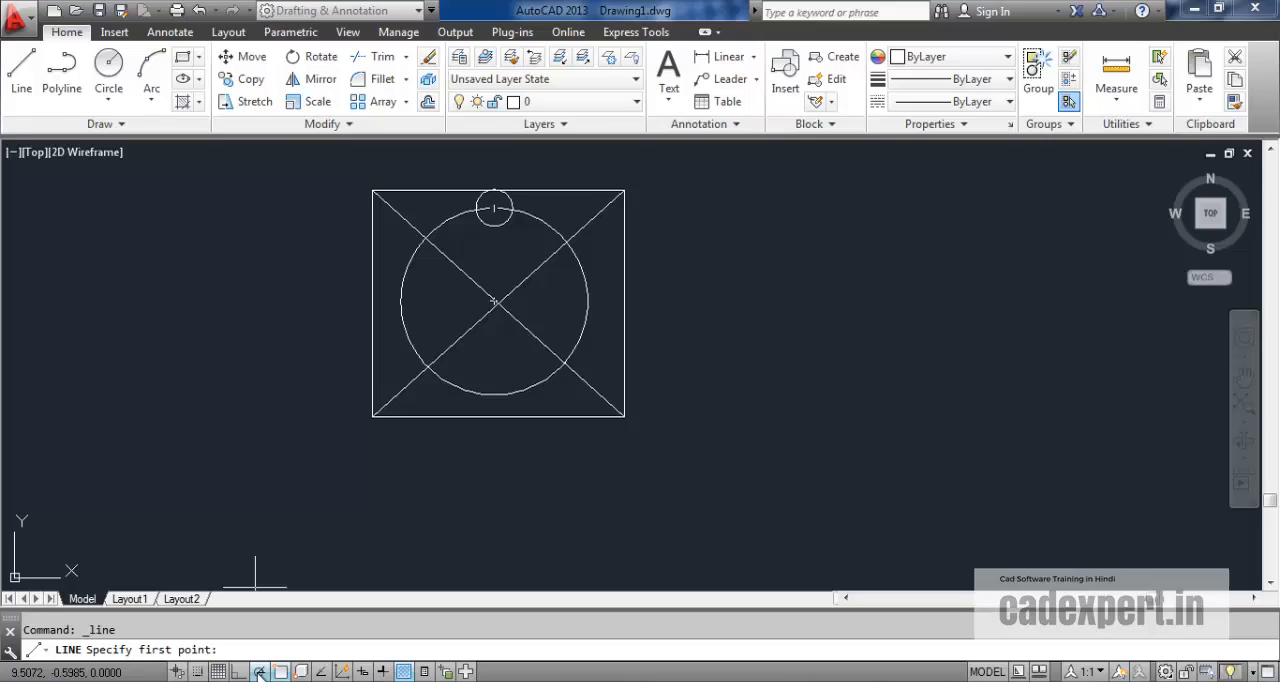
Review the Object Snap modes in the drafting settings and accept them with every mode selected.
right_click(280, 671)
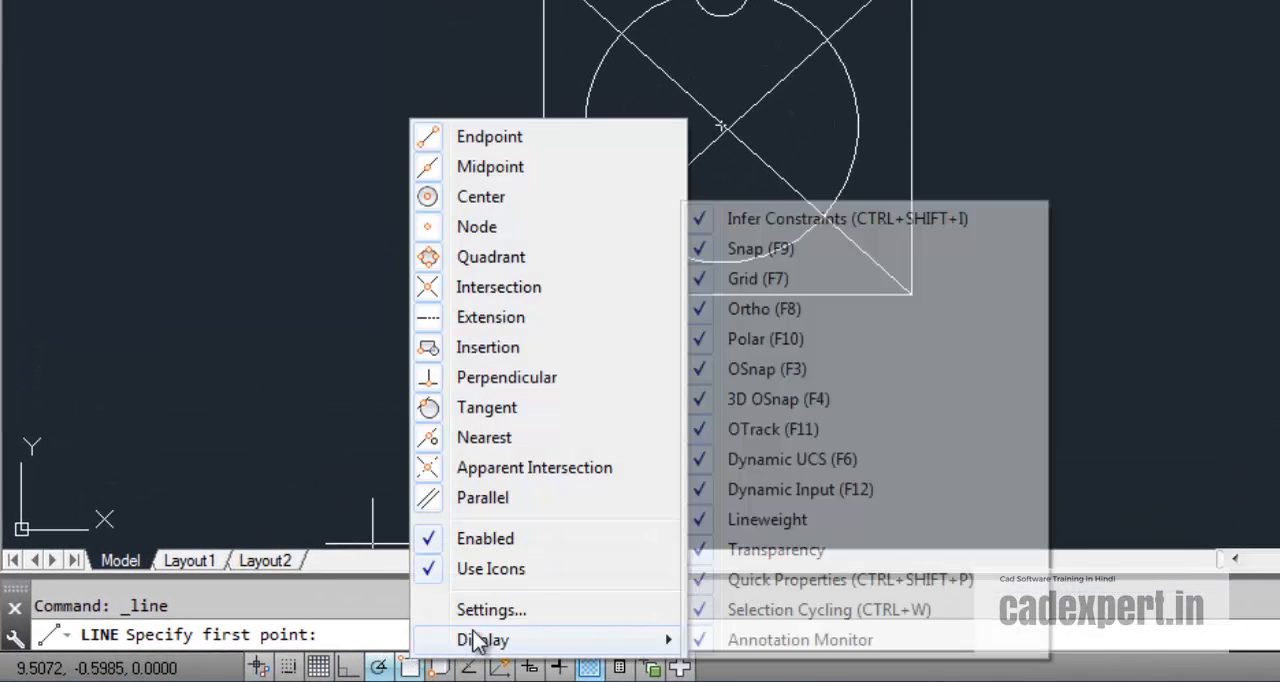
click(479, 613)
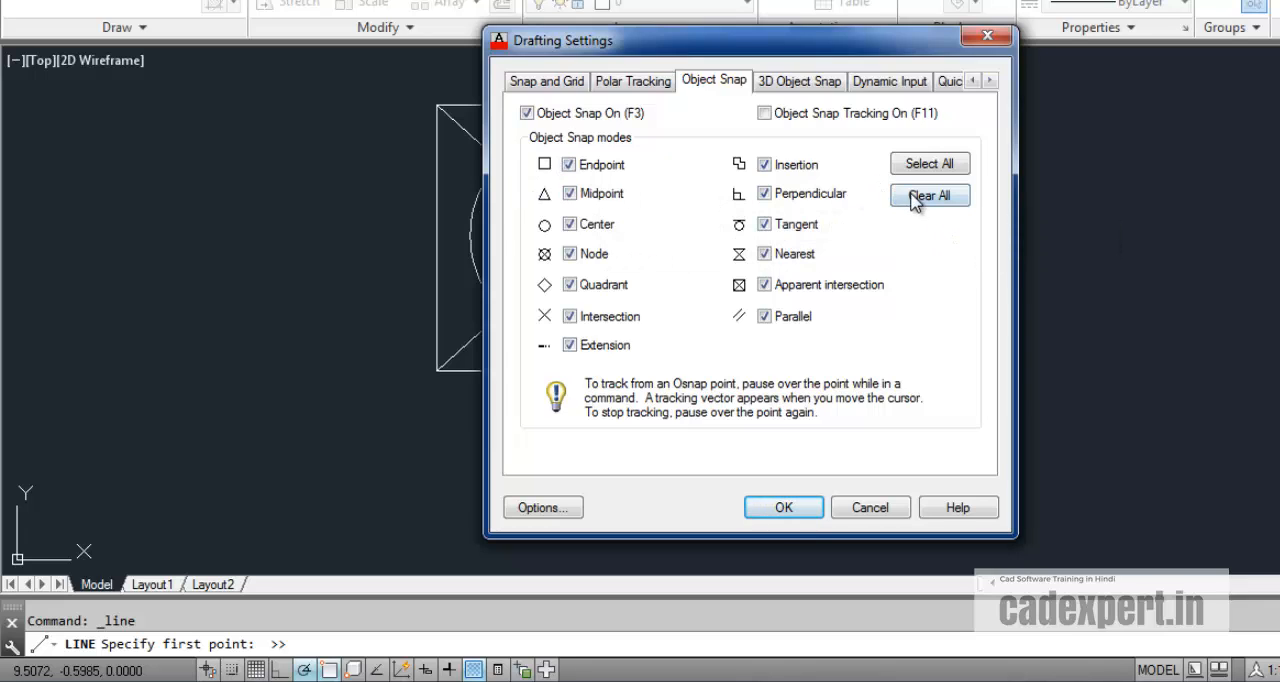
click(783, 507)
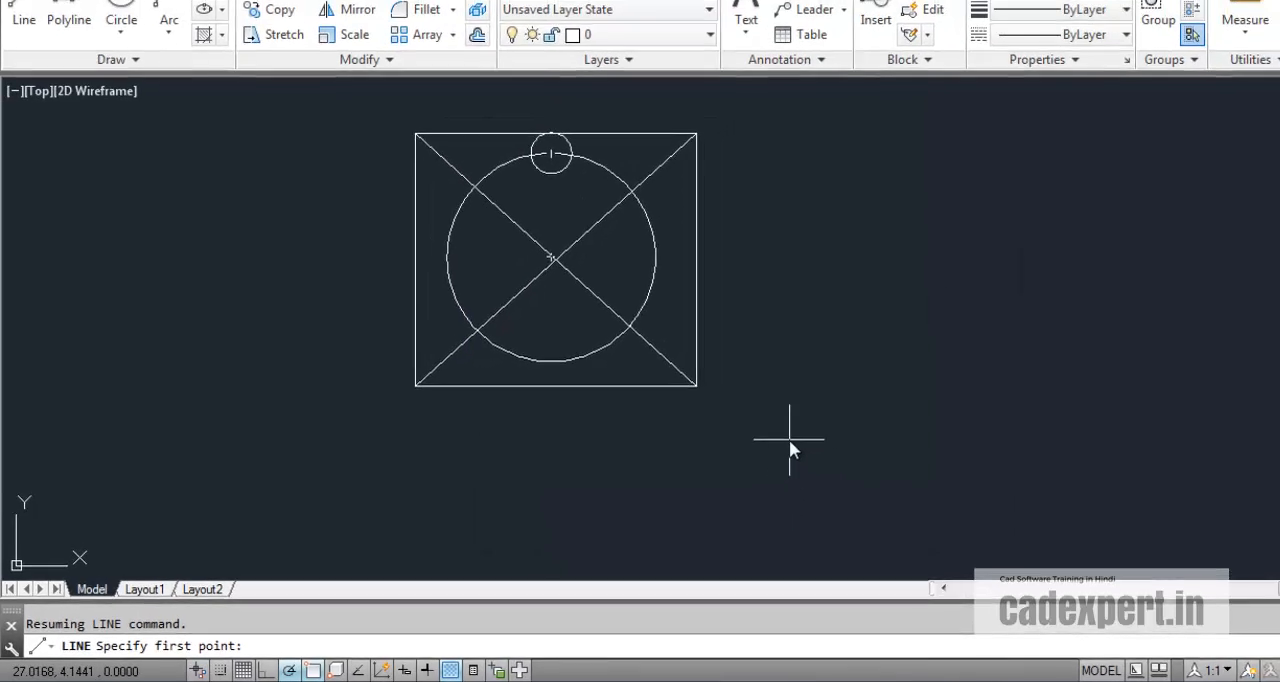